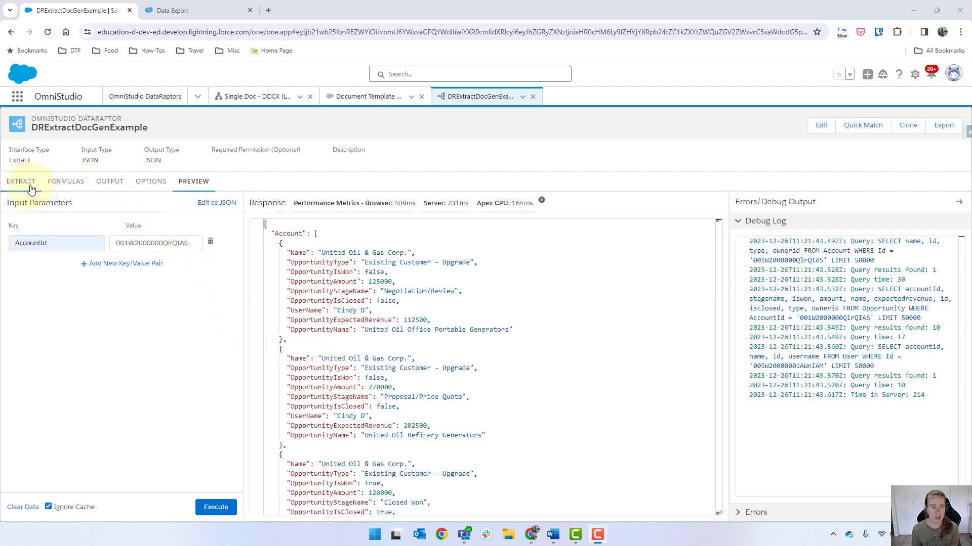
# - Change the output JSON path of the Account:Name mapping to AccountName in the extract's output mappings
pyautogui.click(110, 182)
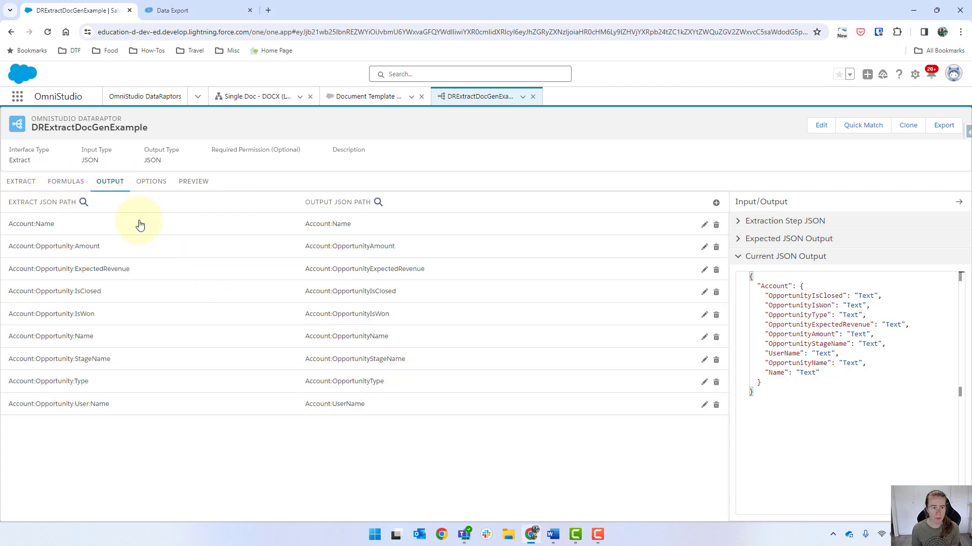
pyautogui.click(70, 228)
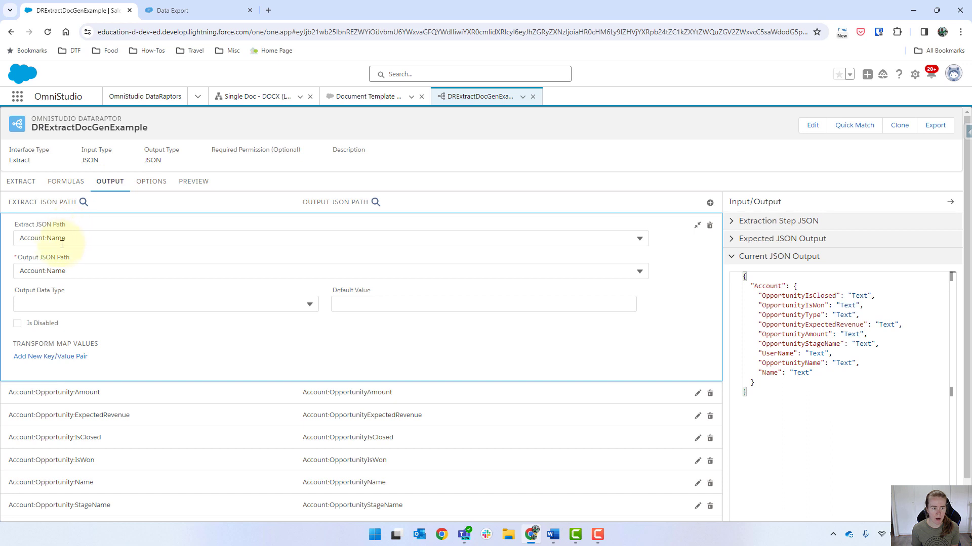
pyautogui.click(48, 270)
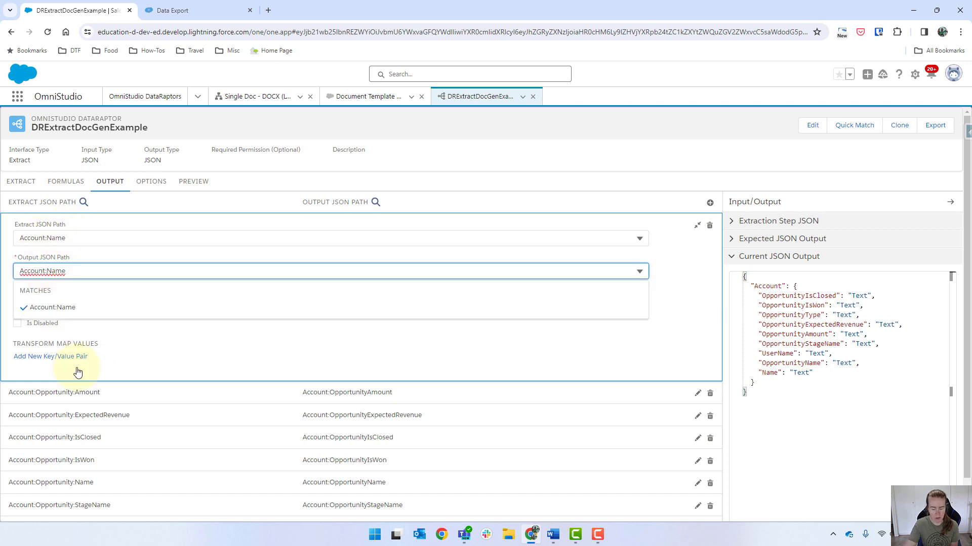
pyautogui.press('BackSpace')
pyautogui.press('Return')
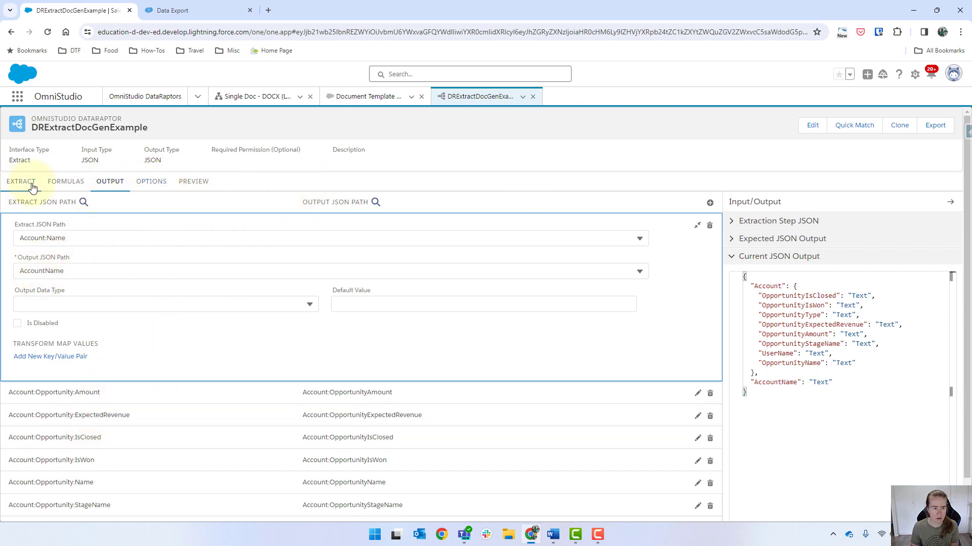
# - Run the extract preview again for the existing AccountId and check the AccountName node in the response
pyautogui.click(183, 191)
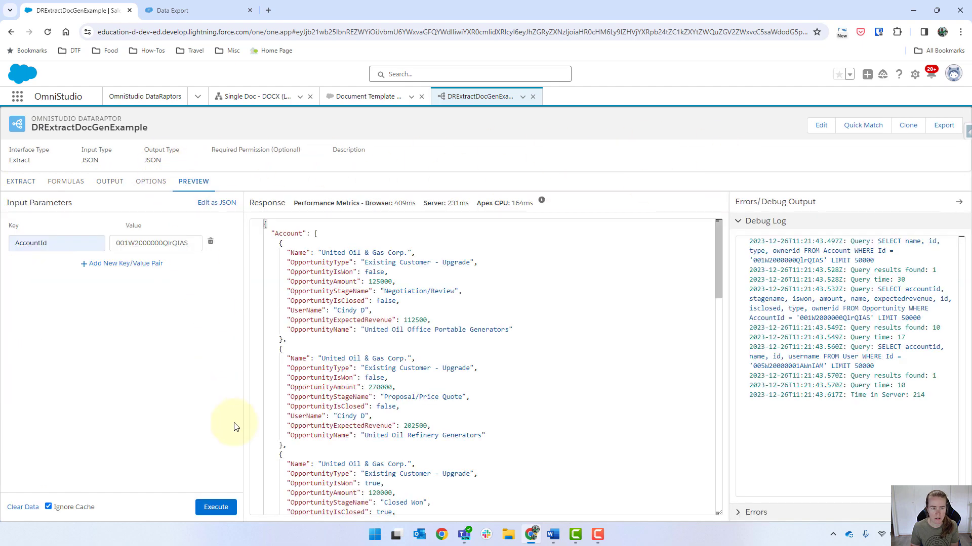
pyautogui.click(214, 507)
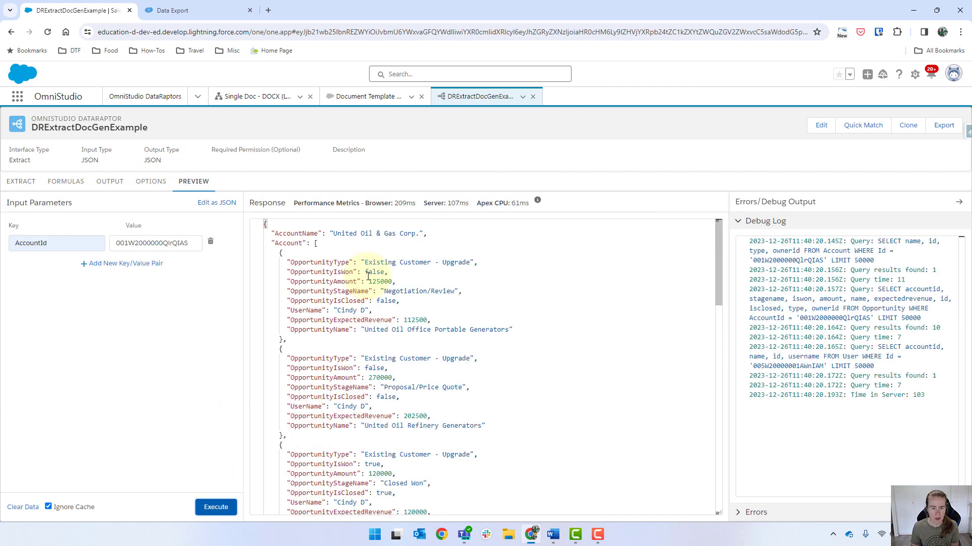
pyautogui.moveTo(272, 231); pyautogui.dragTo(427, 233)
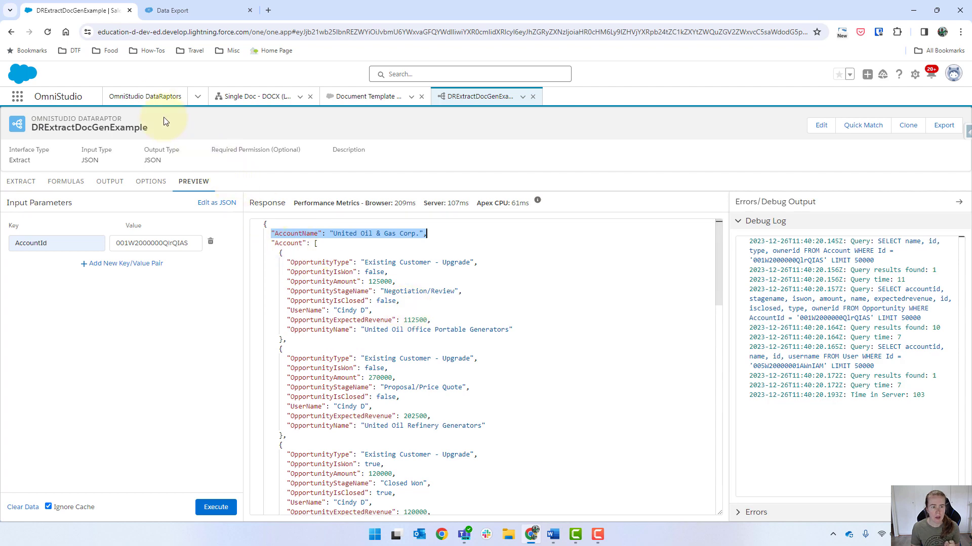
# - Go back to the OmniStudio DataRaptors list, look through it and refresh it
pyautogui.click(152, 104)
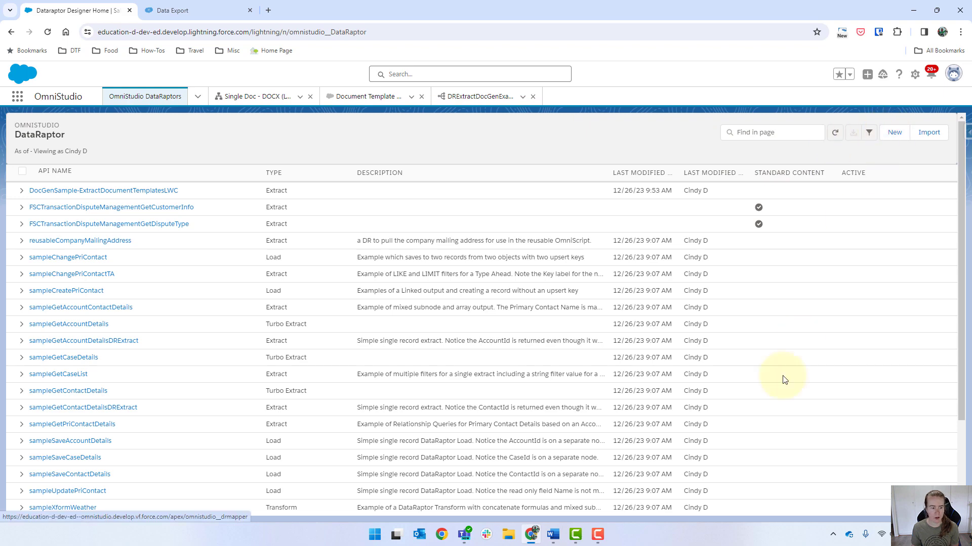
pyautogui.scroll(-2, 783, 385)
pyautogui.scroll(3, 500, 388)
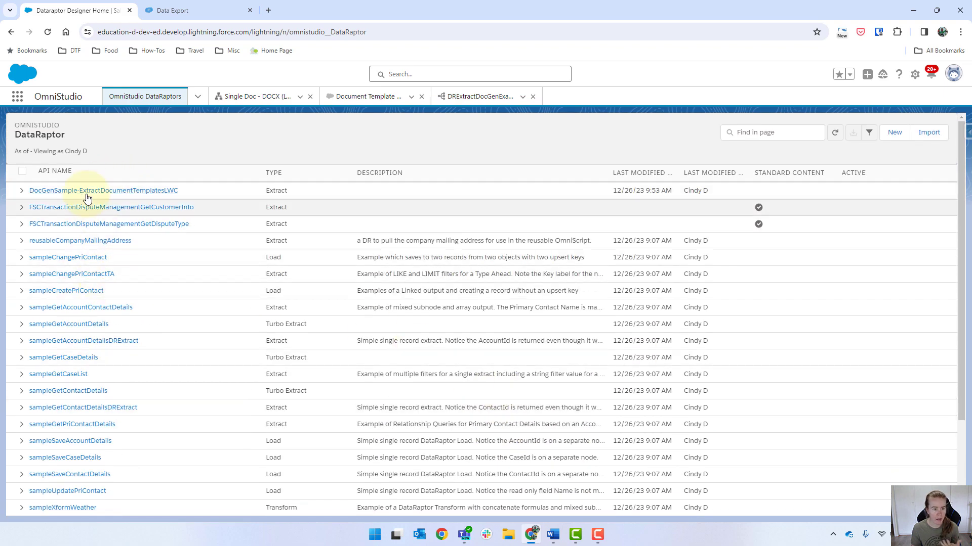
pyautogui.scroll(-3, 87, 314)
pyautogui.scroll(3, 96, 383)
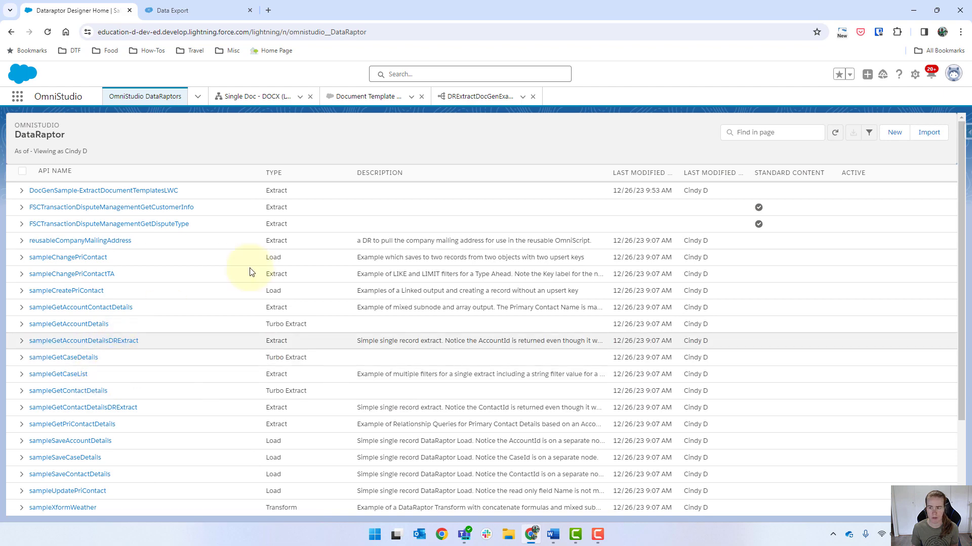
pyautogui.click(835, 134)
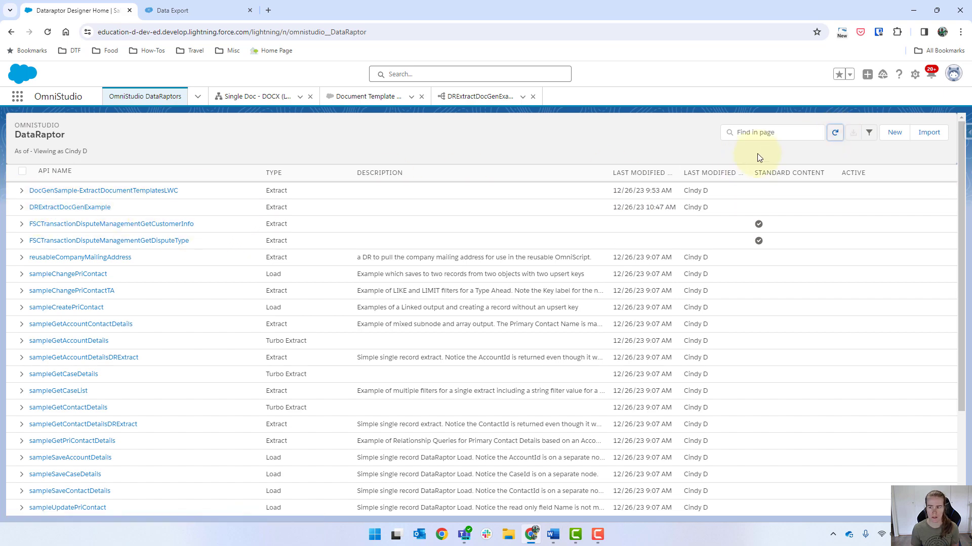
# - Create and save a new DataRaptor named DRTransformDocGenExample with the interface type Transform
pyautogui.click(898, 138)
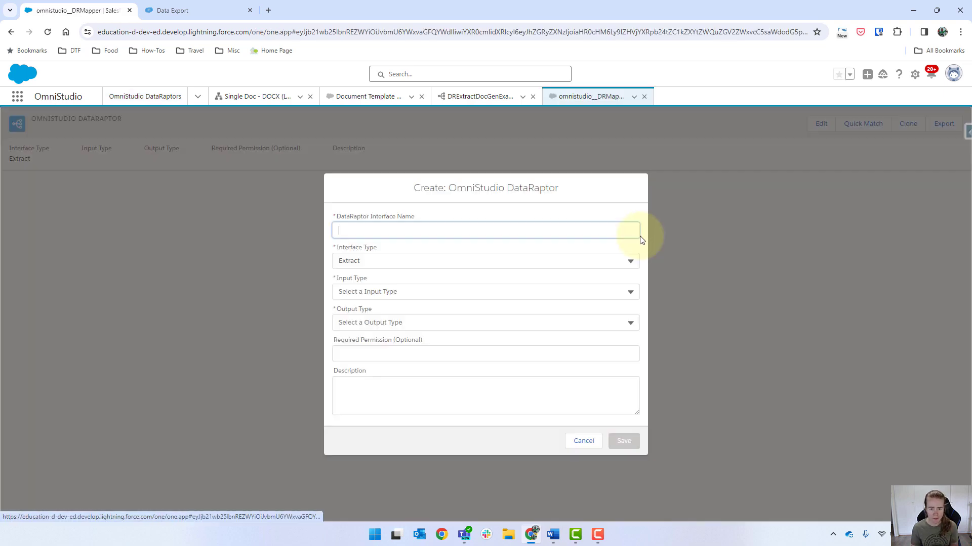
pyautogui.write('DR')
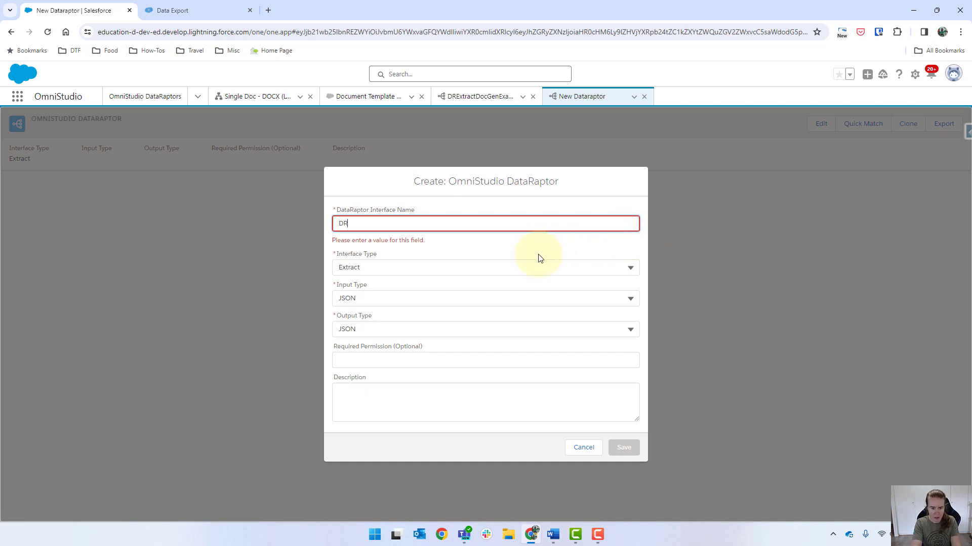
pyautogui.write('TransformDoc')
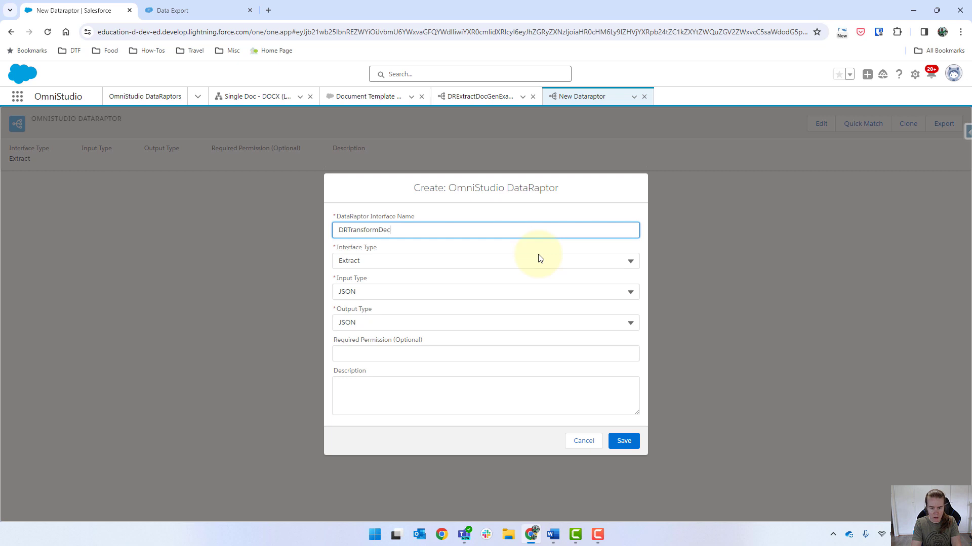
pyautogui.write('GenExample')
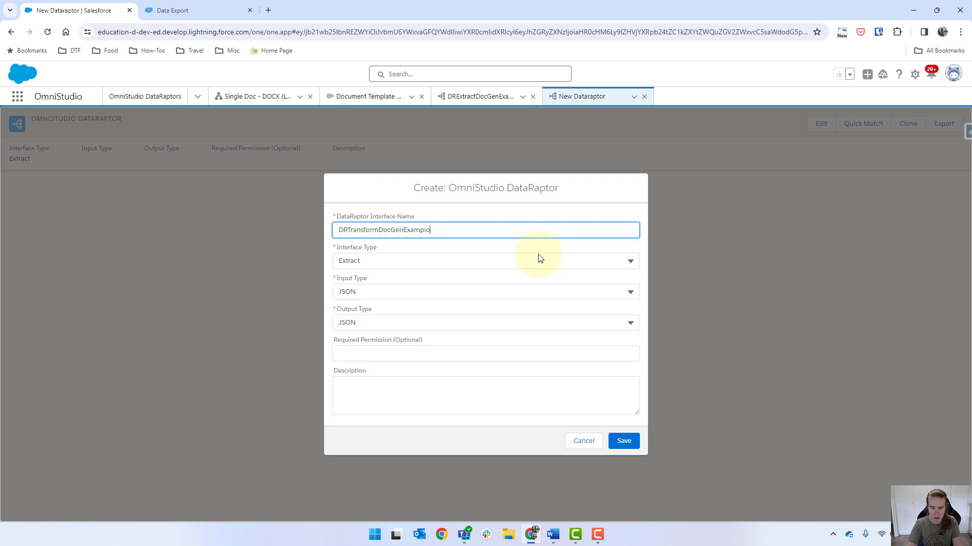
pyautogui.write('e')
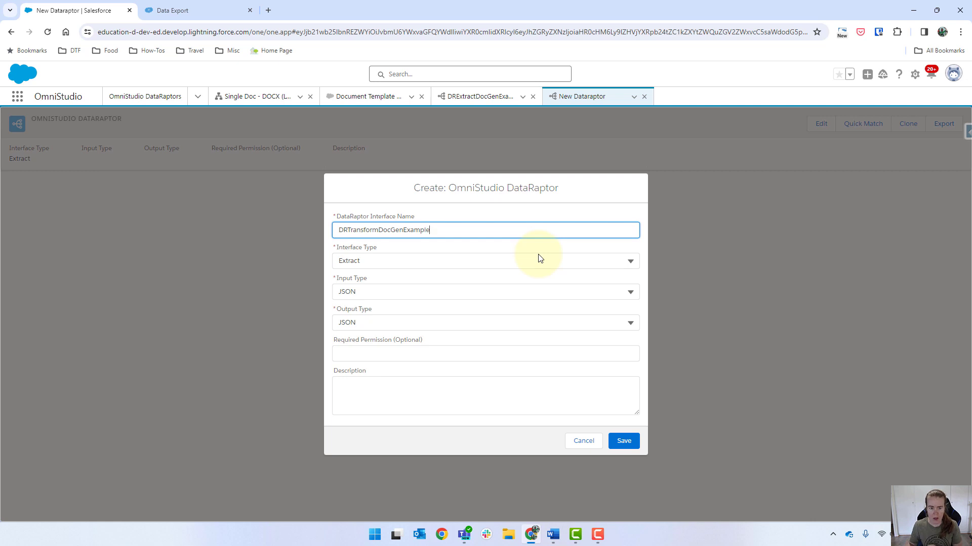
pyautogui.click(630, 262)
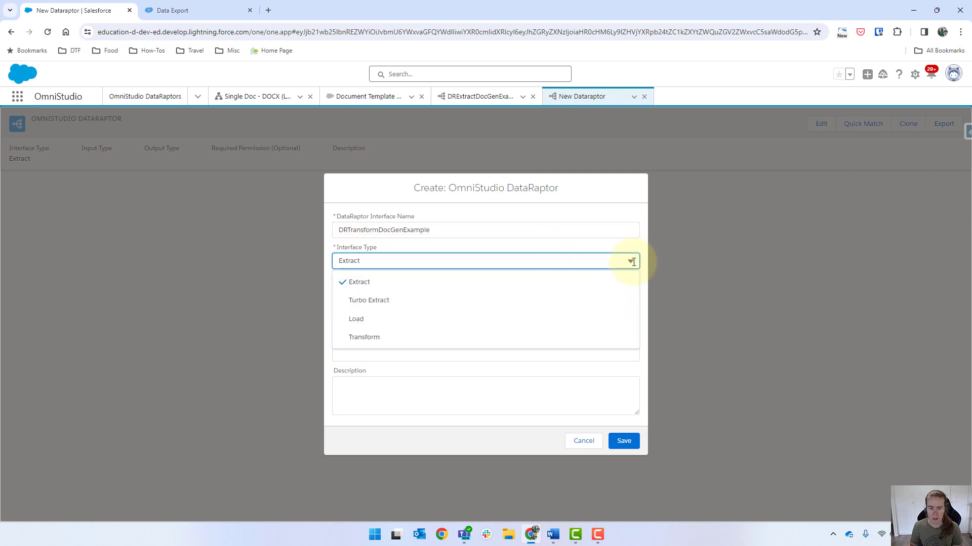
pyautogui.click(371, 338)
pyautogui.click(635, 437)
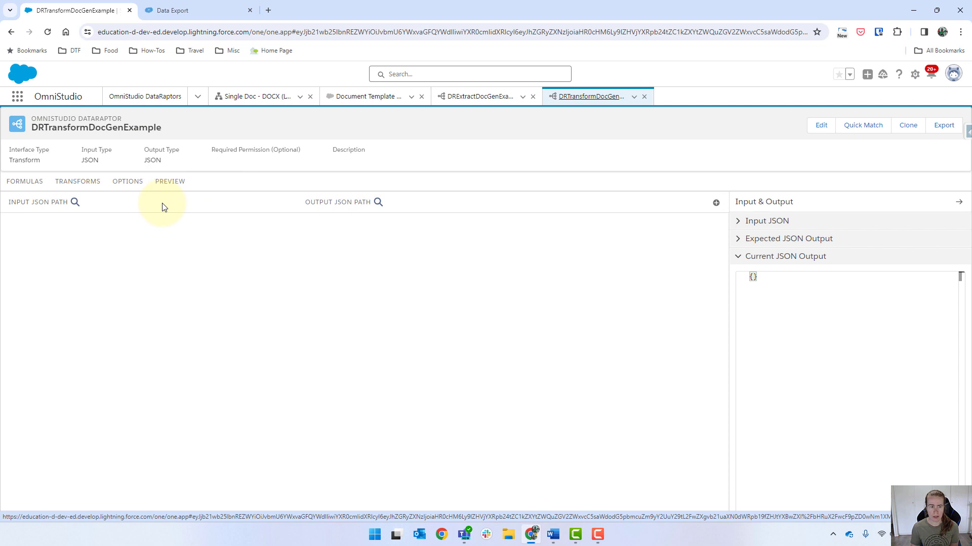
# - Examine the Input JSON, Expected JSON Output and Current JSON Output sections of the new transform
pyautogui.click(741, 223)
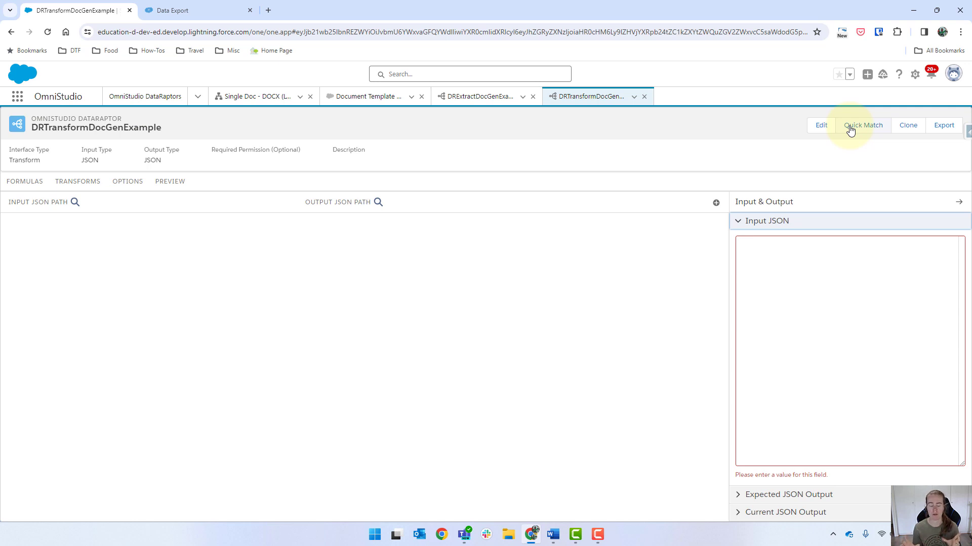
pyautogui.click(743, 222)
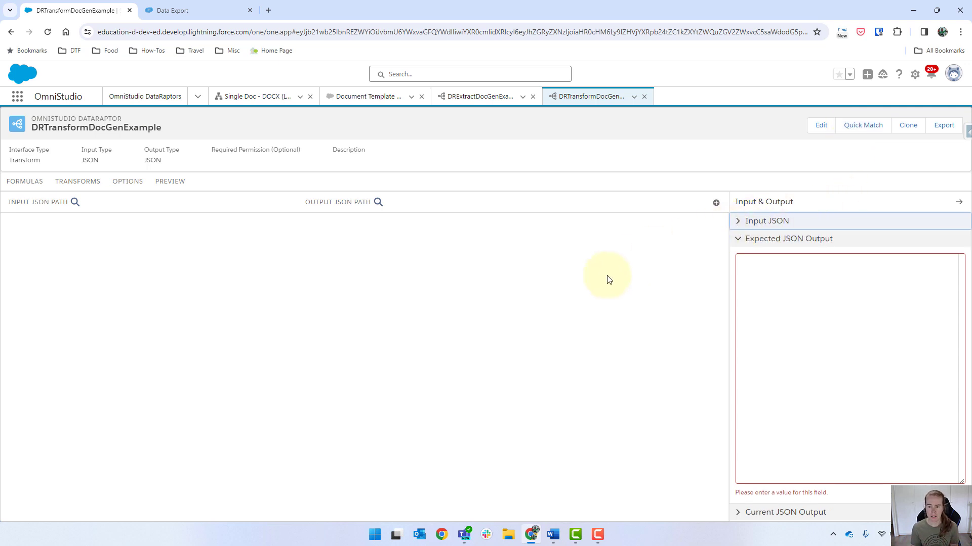
pyautogui.click(738, 242)
pyautogui.click(737, 257)
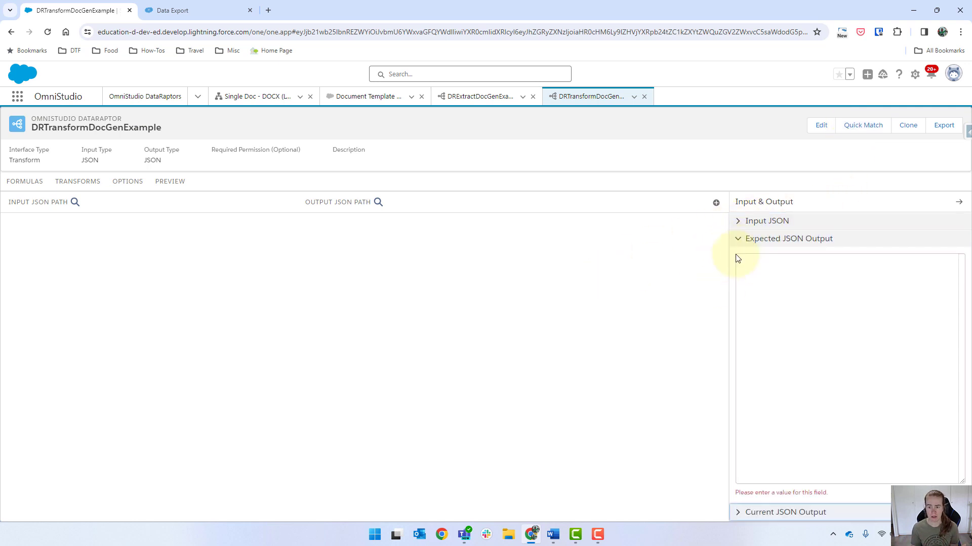
pyautogui.click(738, 514)
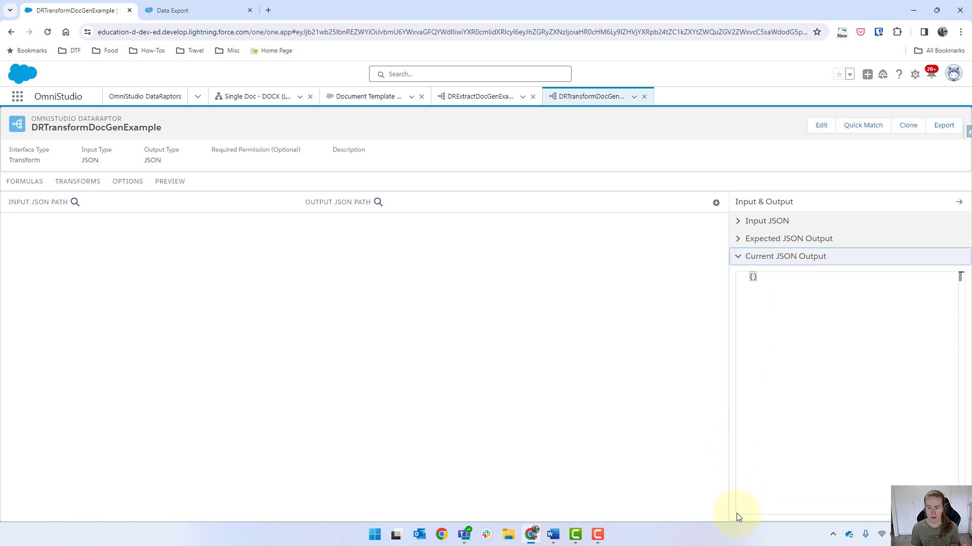
# - Add a transform mapping with input JSON path AccountName and output JSON path AccountName
pyautogui.click(716, 203)
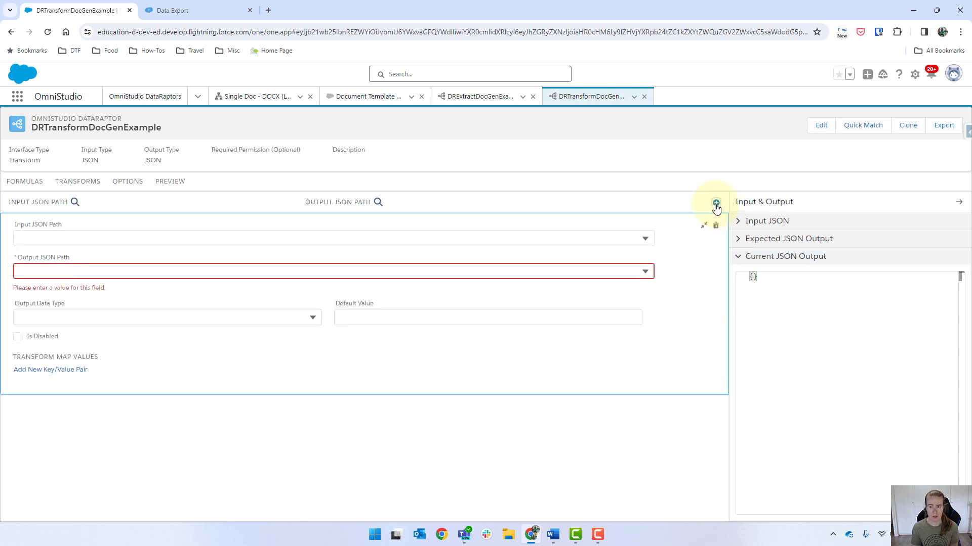
pyautogui.click(40, 235)
pyautogui.write('AccountN')
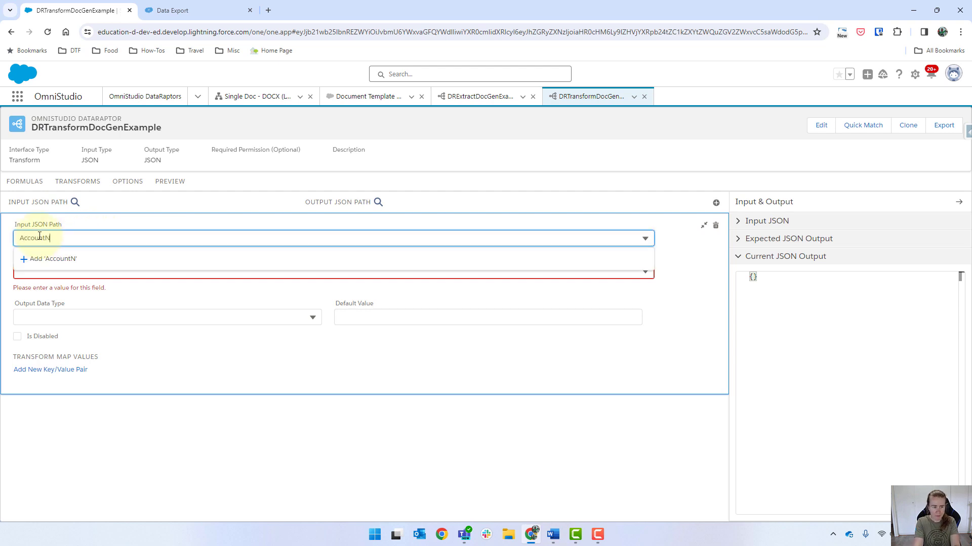
pyautogui.write('ame')
pyautogui.press('Return')
pyautogui.click(62, 273)
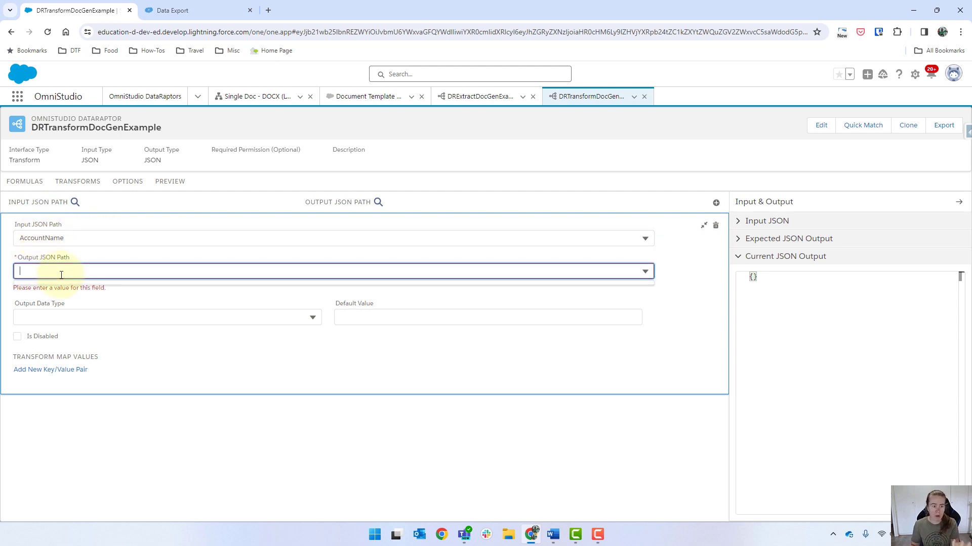
pyautogui.write('AccountName')
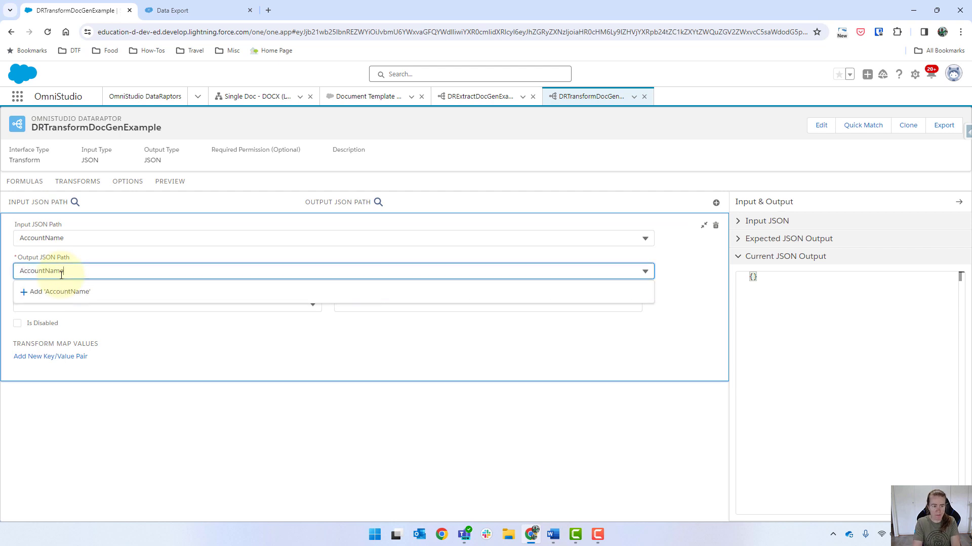
pyautogui.press('Return')
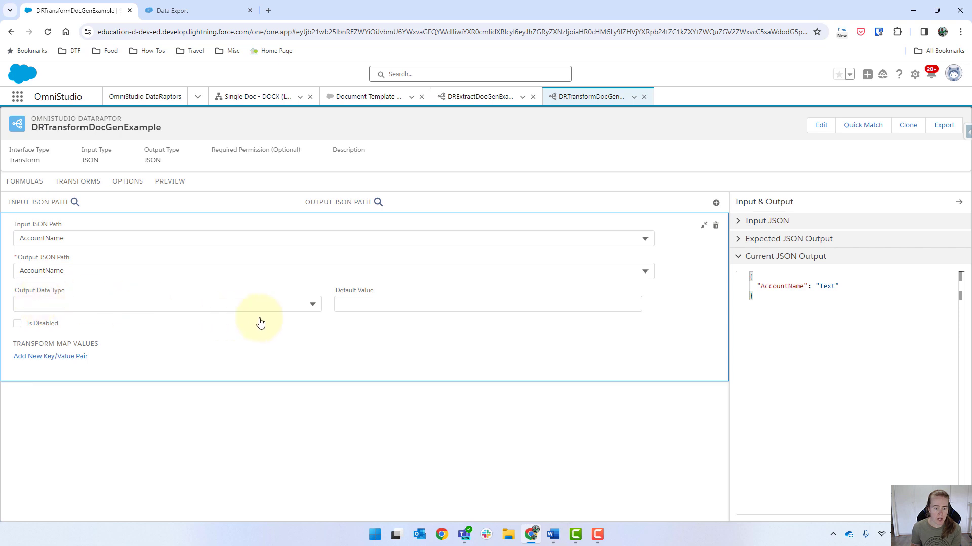
# - Review the output data types available for the AccountName mapping without choosing one
pyautogui.click(310, 306)
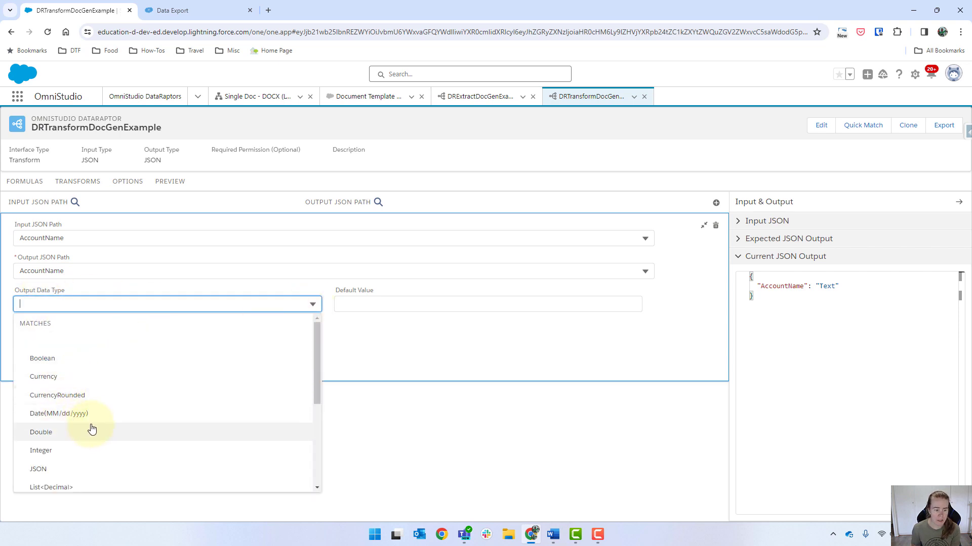
pyautogui.scroll(-3, 91, 427)
pyautogui.scroll(3, 108, 453)
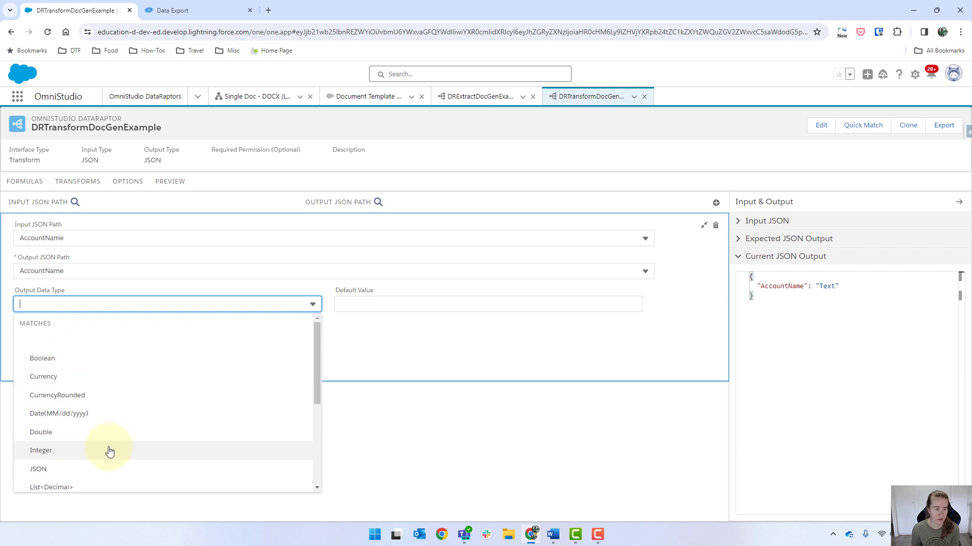
pyautogui.click(364, 363)
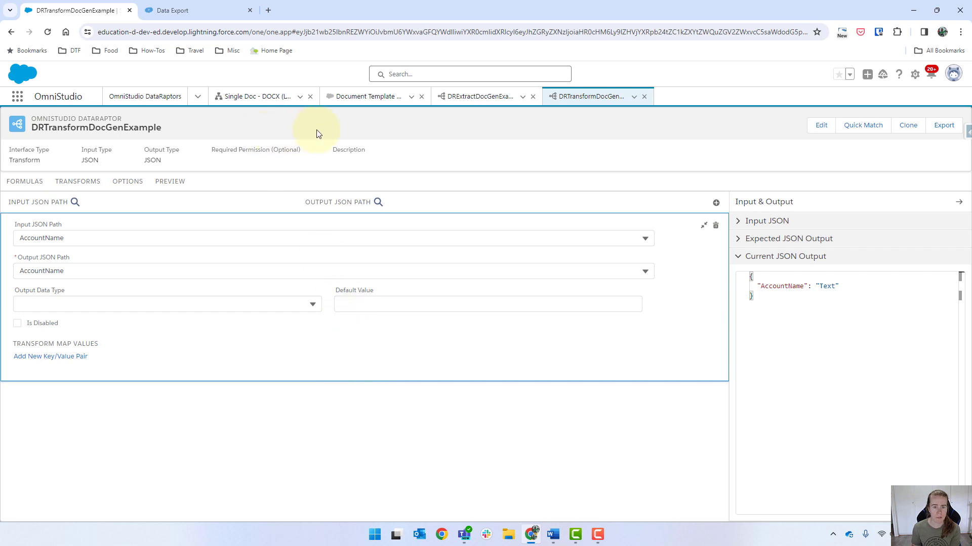
# - Copy the entire preview response of DRExtractDocGenExample into the preview input of DRTransformDocGenExample
pyautogui.click(483, 101)
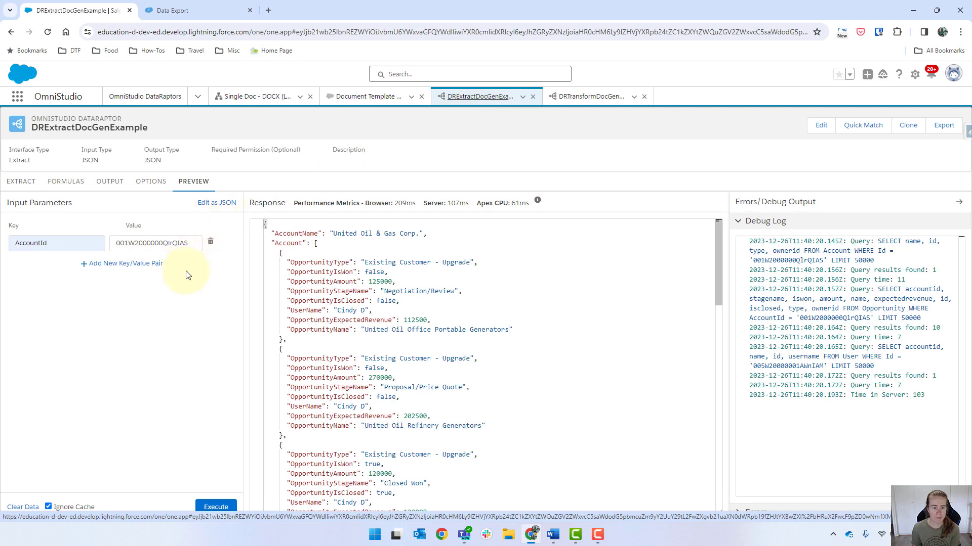
pyautogui.hotkey('ctrl', 'a')
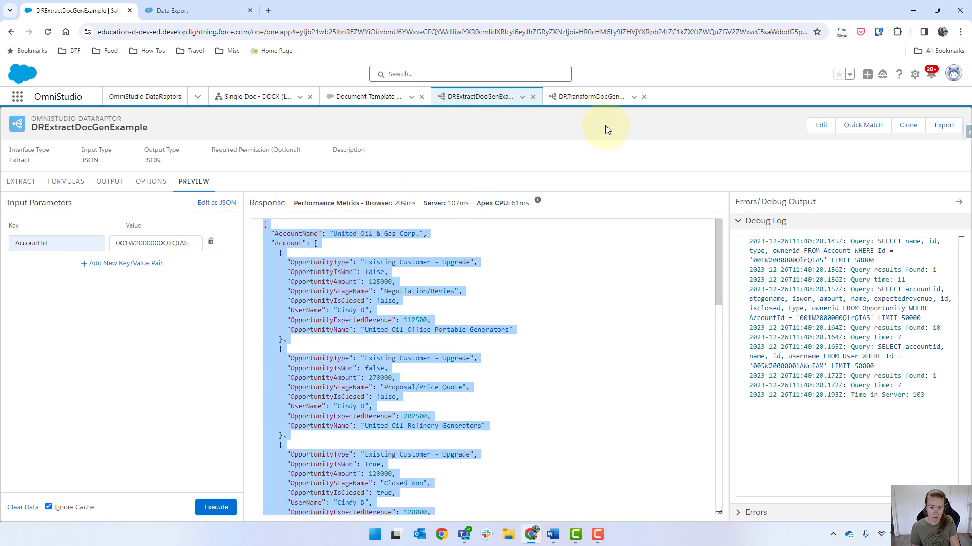
pyautogui.click(590, 97)
pyautogui.click(170, 182)
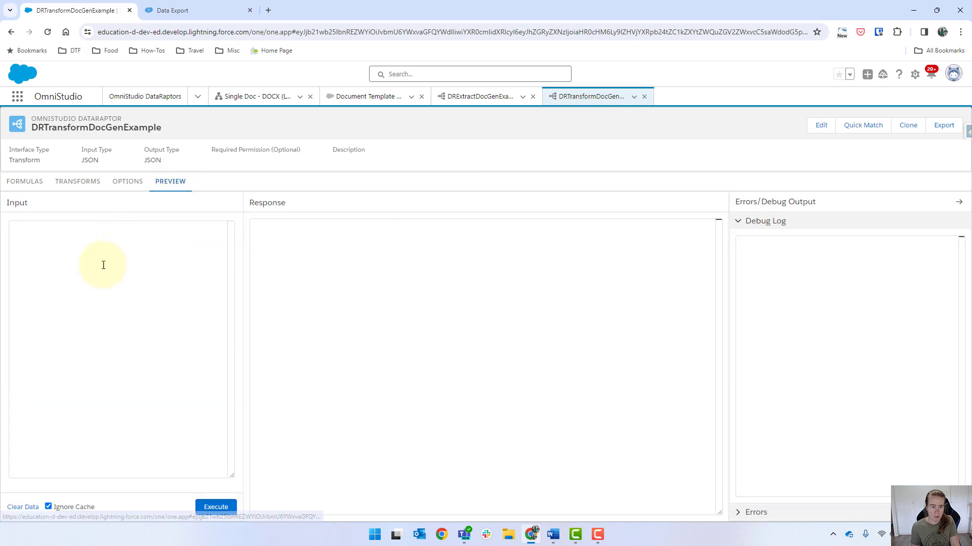
pyautogui.click(100, 268)
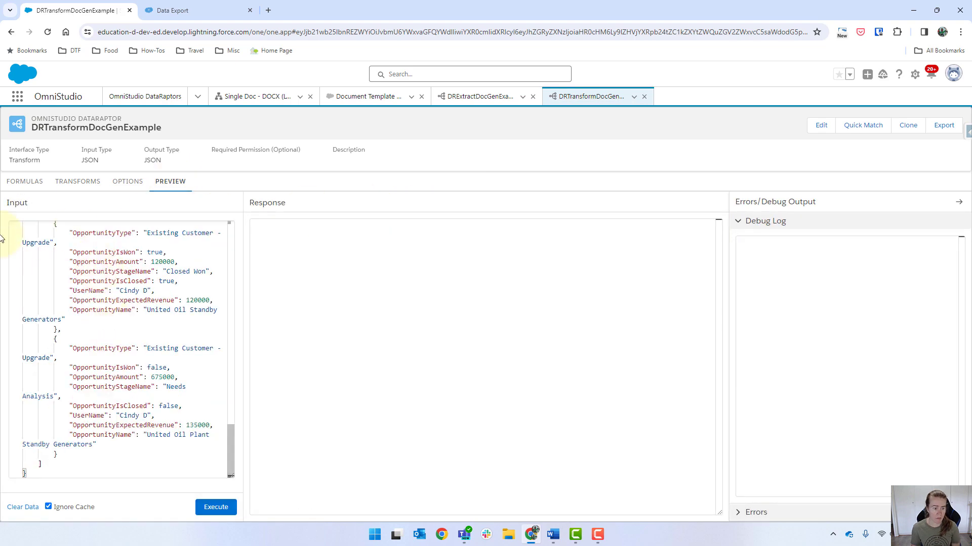
pyautogui.moveTo(233, 455); pyautogui.dragTo(241, 243)
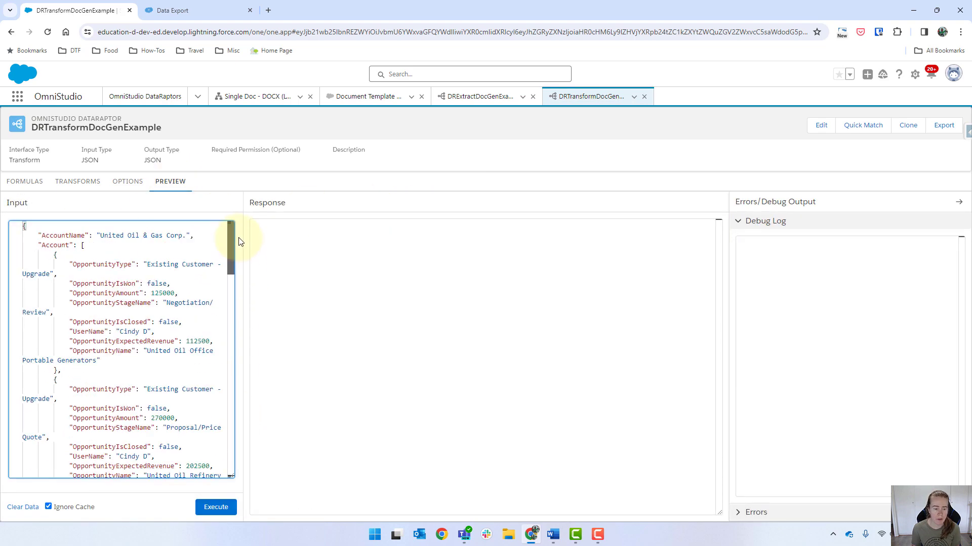
# - Execute the transform preview with the pasted JSON and add a new mapping with input JSON path Account:OpportunityName
pyautogui.click(208, 507)
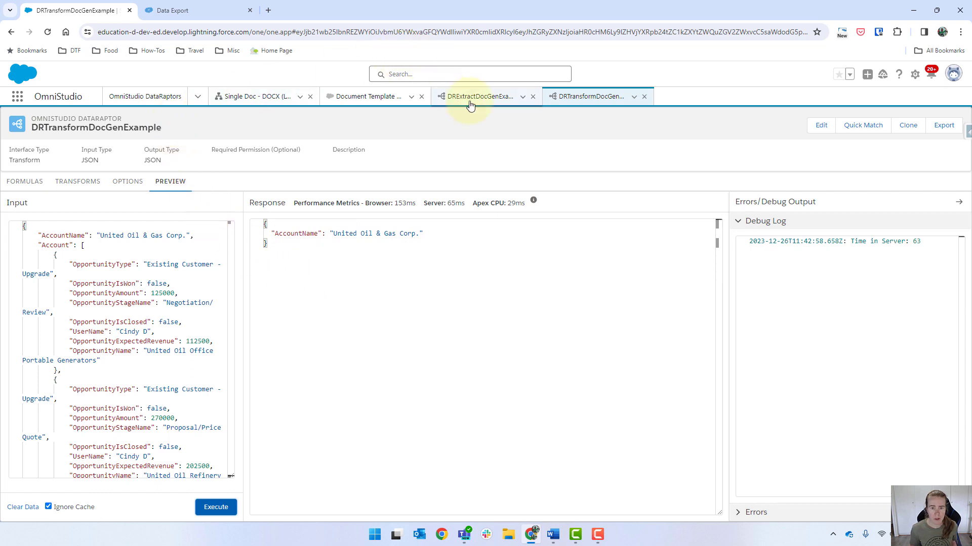
pyautogui.click(84, 190)
pyautogui.click(715, 202)
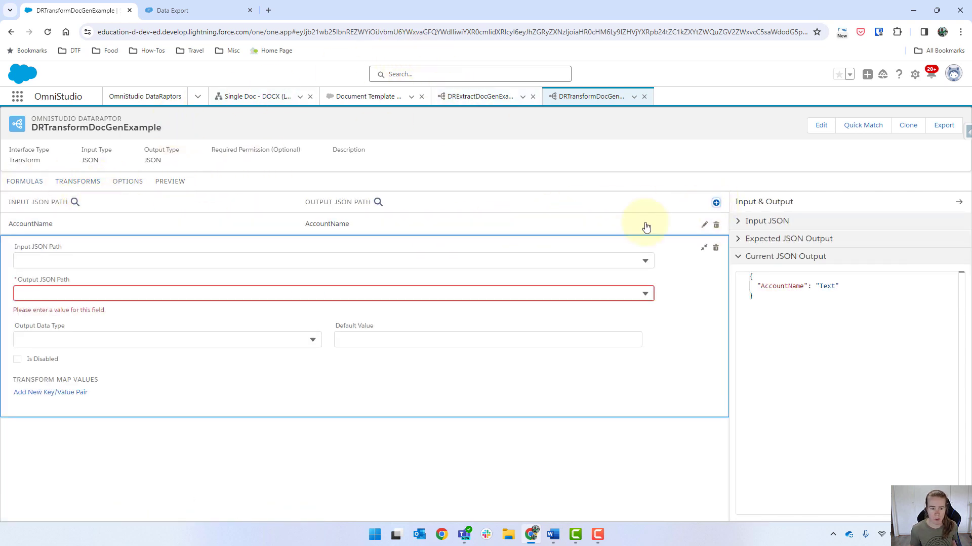
pyautogui.click(155, 259)
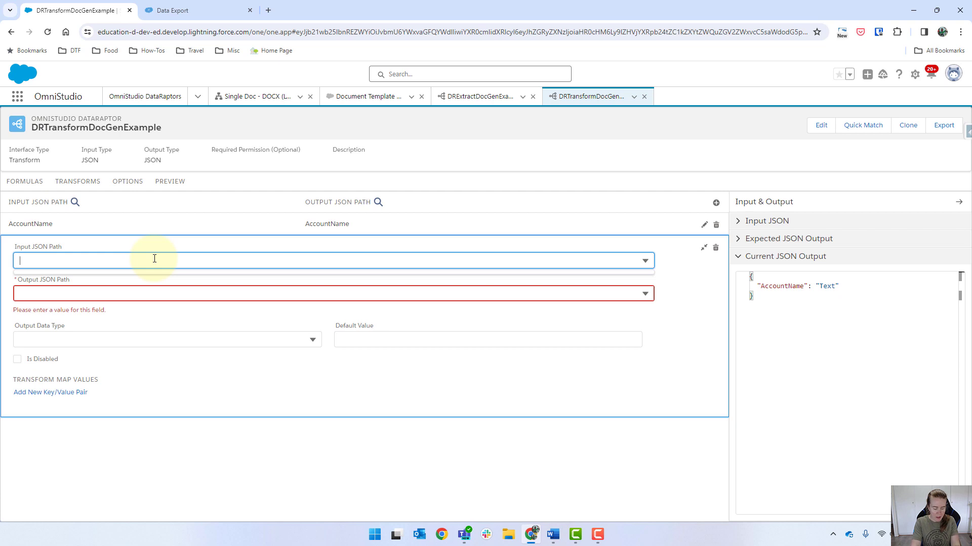
pyautogui.write('Account:')
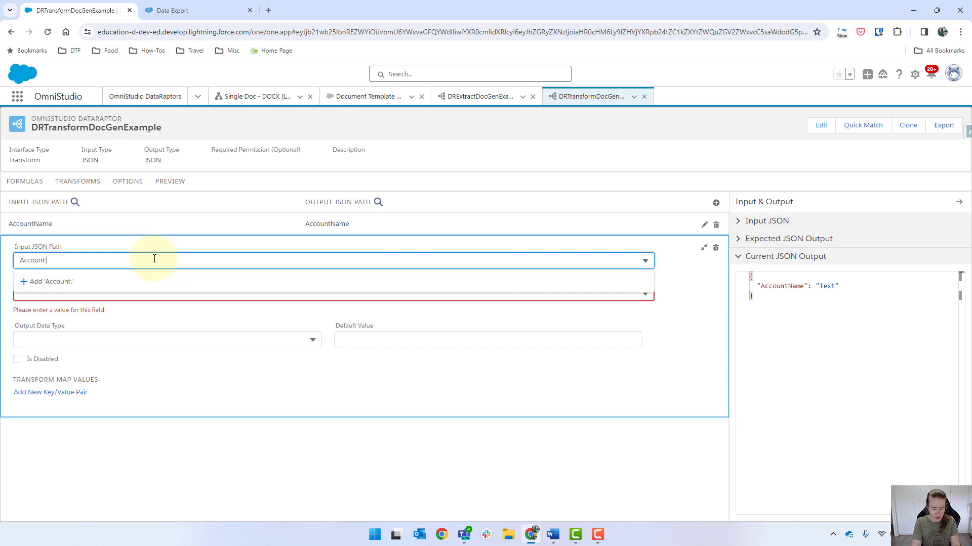
pyautogui.write('Opportujni')
pyautogui.press('BackSpace')
pyautogui.press('BackSpace')
pyautogui.press('BackSpace')
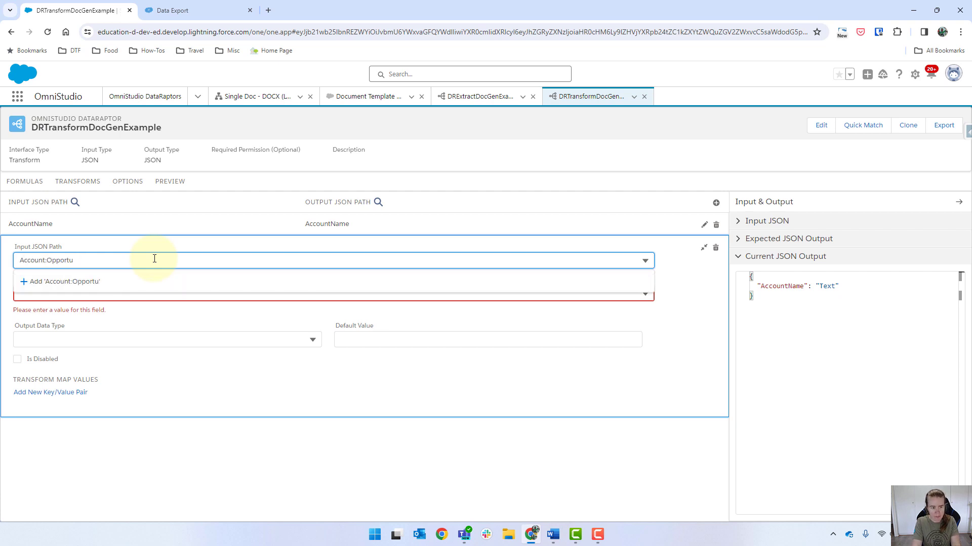
pyautogui.write('nityName')
pyautogui.press('Return')
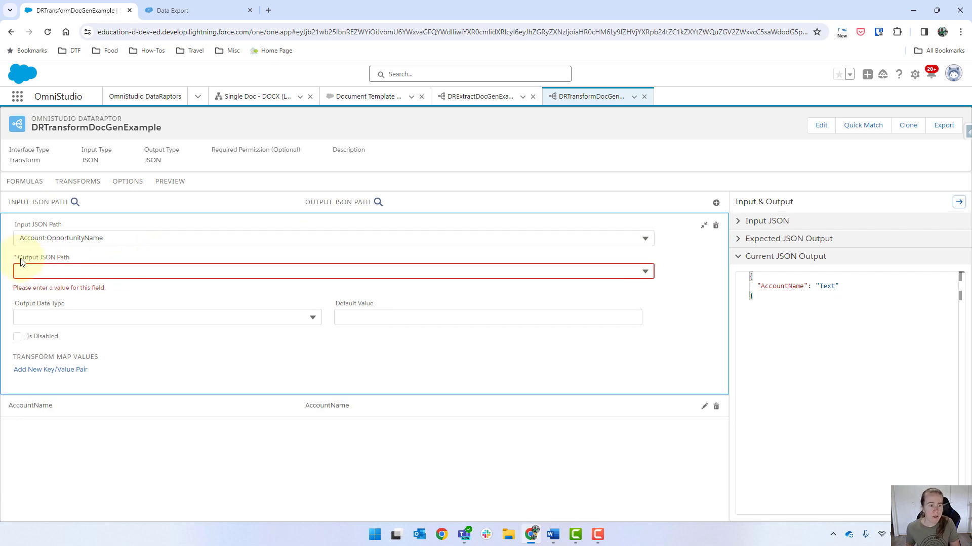
# - Set the output JSON path of the Account:OpportunityName mapping to REPEAT1:OpportunityName
pyautogui.click(50, 241)
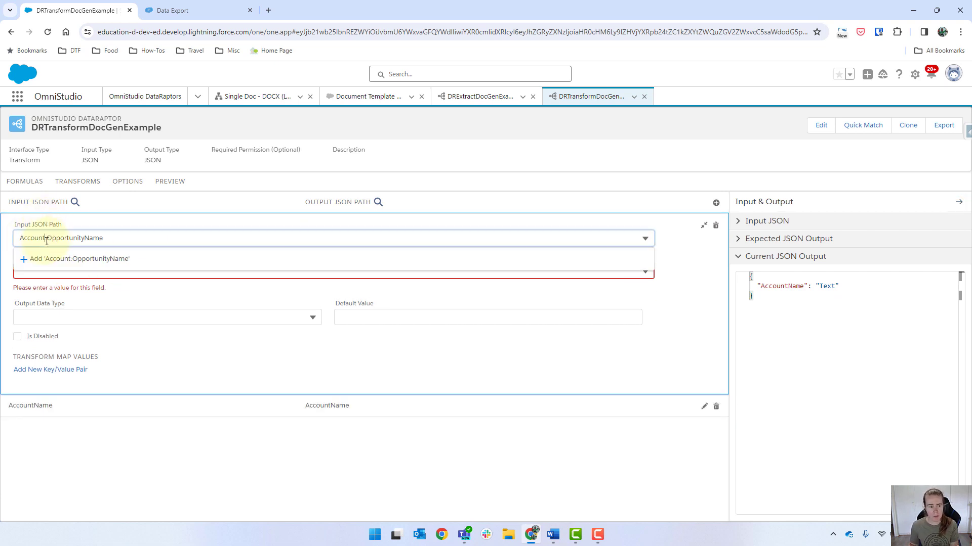
pyautogui.tripleClick(42, 241)
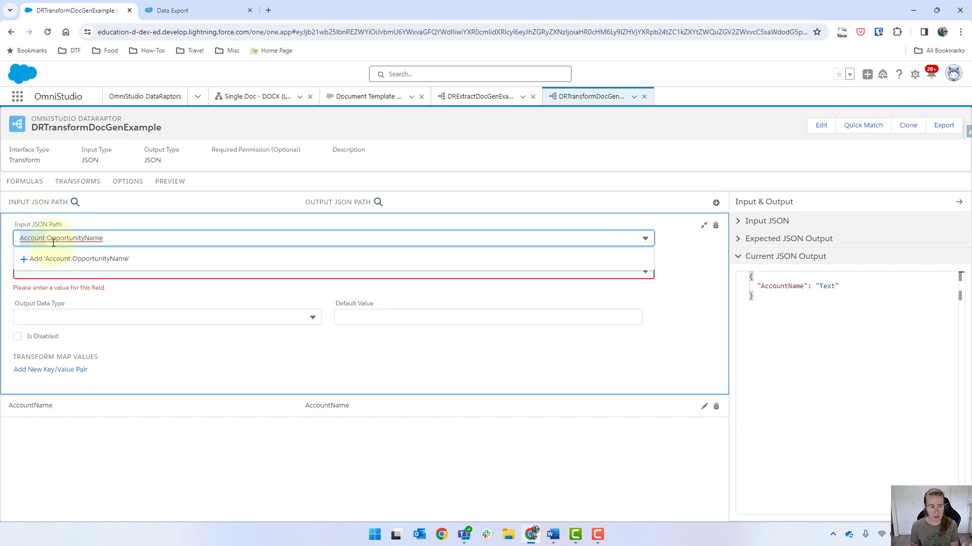
pyautogui.click(205, 483)
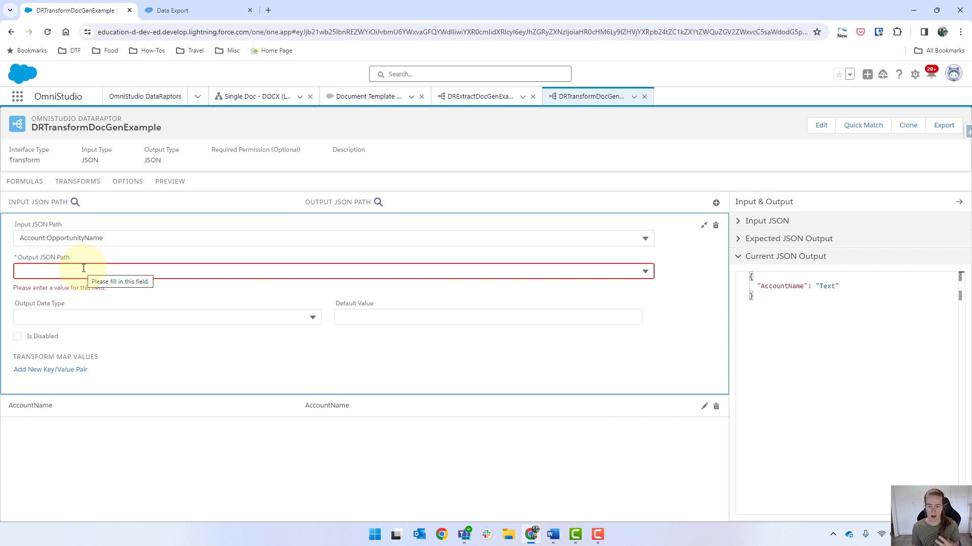
pyautogui.click(171, 270)
pyautogui.write('RE')
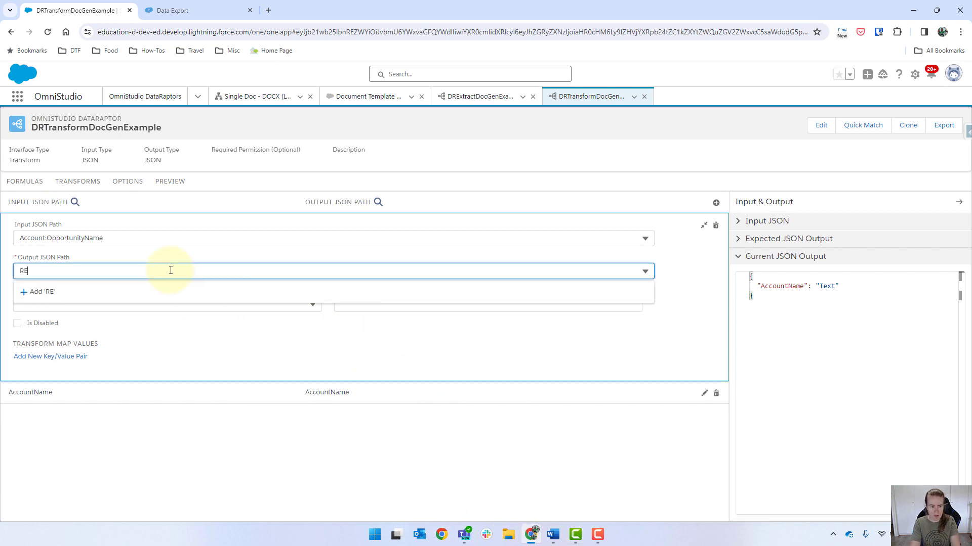
pyautogui.write('PEATER')
pyautogui.write('1')
pyautogui.press('BackSpace')
pyautogui.press('BackSpace')
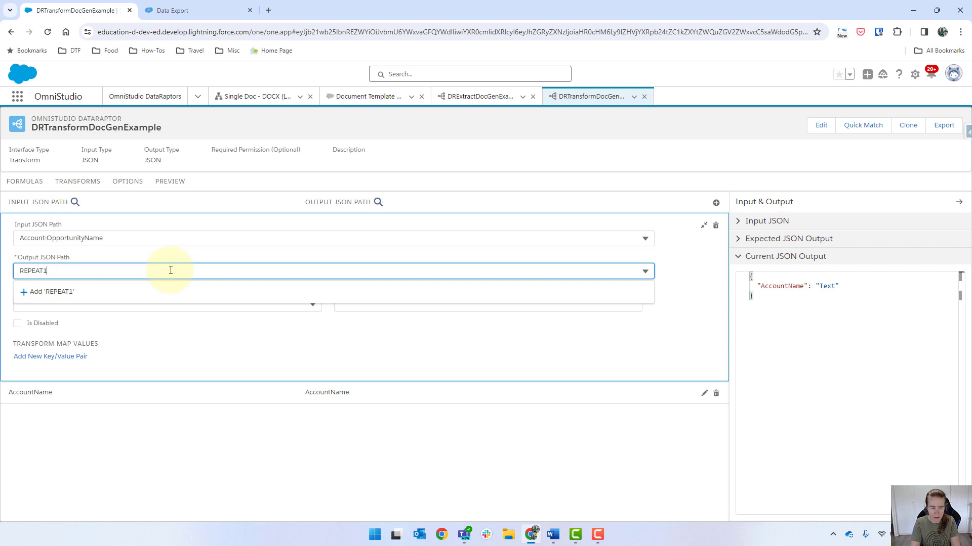
pyautogui.write('1:Opportuin')
pyautogui.press('BackSpace')
pyautogui.press('BackSpace')
pyautogui.write('nityName')
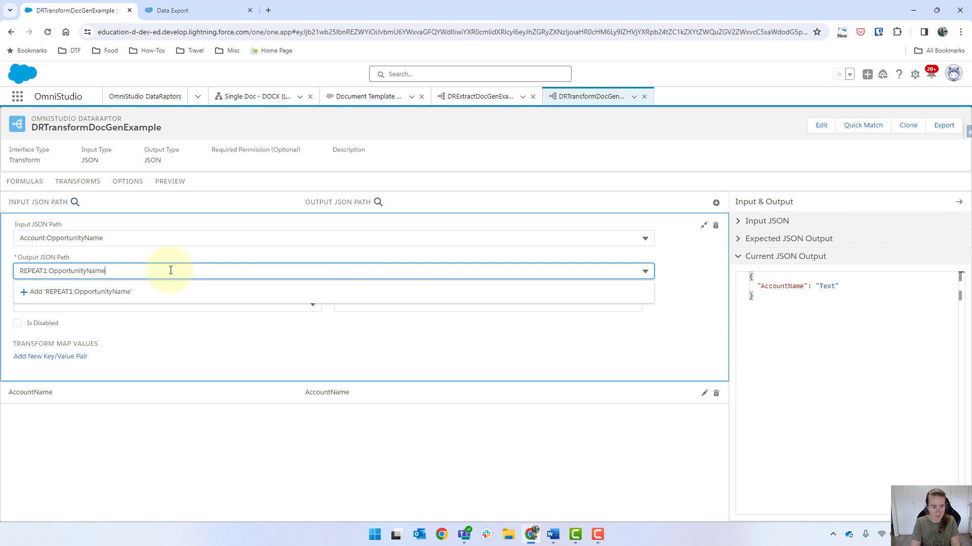
pyautogui.press('Return')
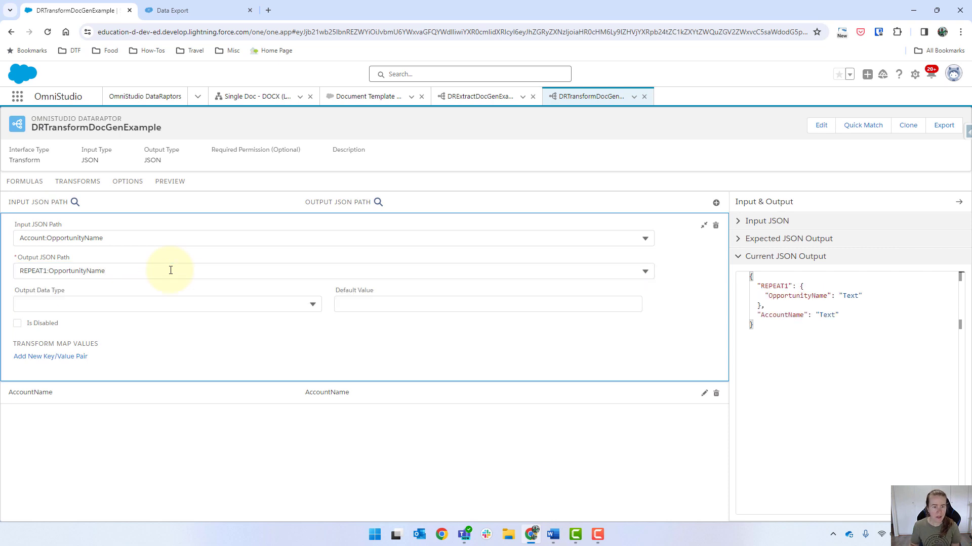
# - Execute the transform preview again and select the first OpportunityAmount key in the input JSON
pyautogui.click(175, 182)
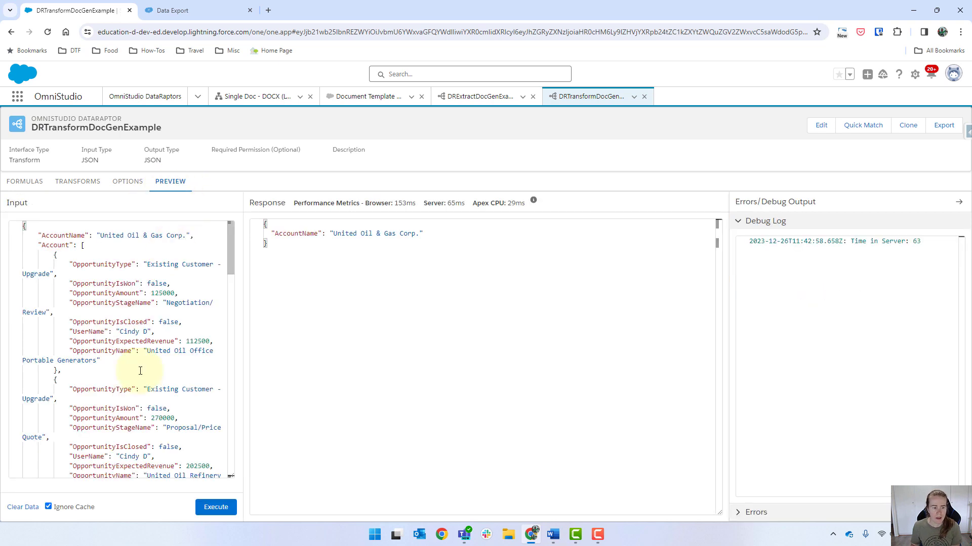
pyautogui.click(212, 519)
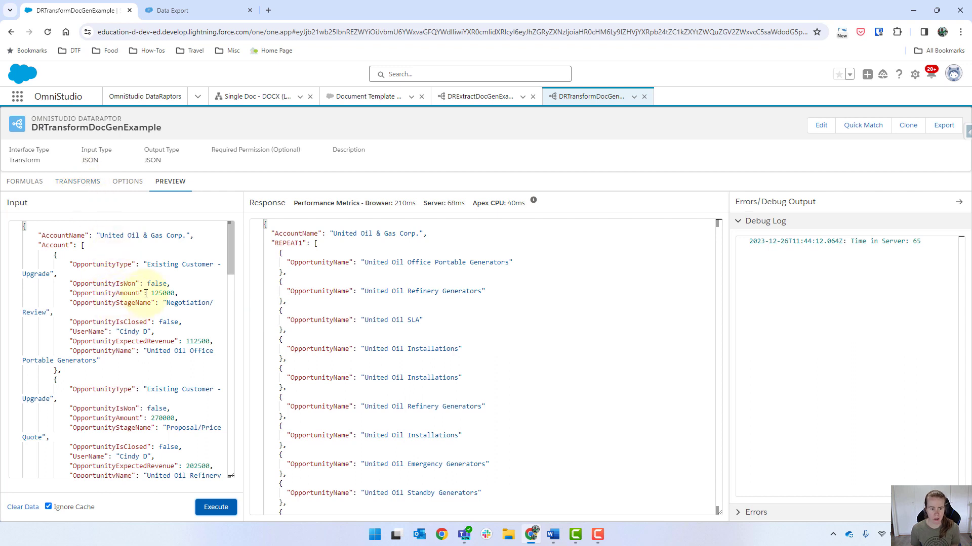
pyautogui.moveTo(140, 293); pyautogui.dragTo(72, 293)
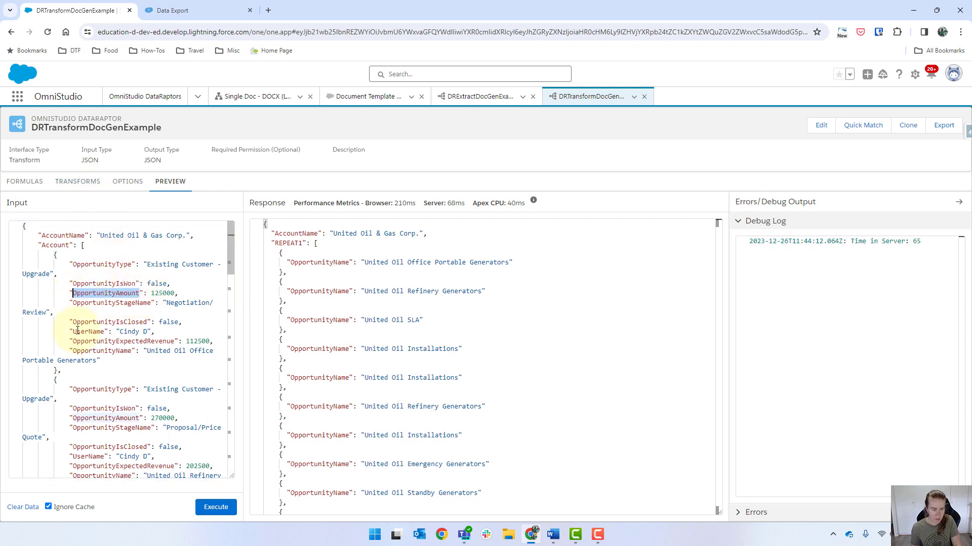
# - Add a transform mapping with input JSON path Account:OpportunityAmount
pyautogui.click(77, 182)
pyautogui.click(715, 203)
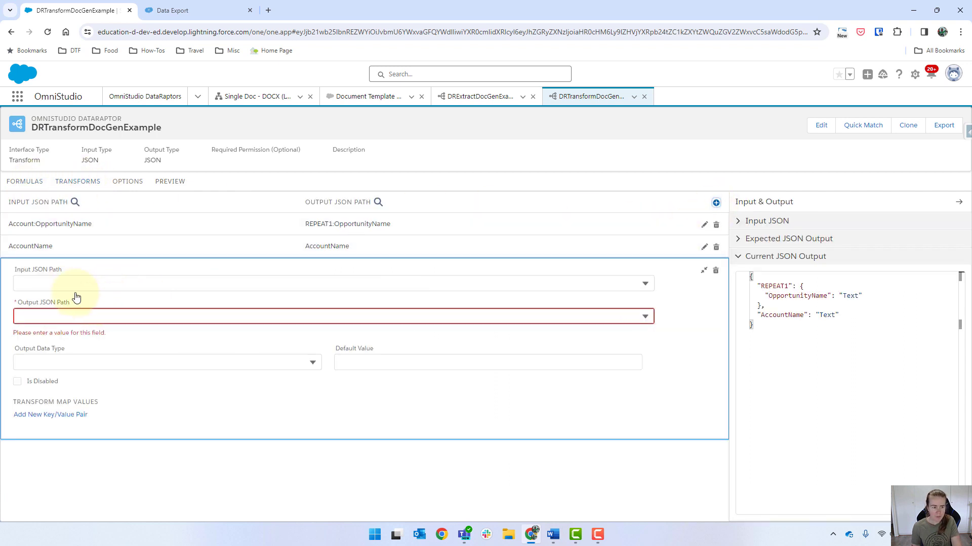
pyautogui.click(58, 286)
pyautogui.write('Account:OpportunityAmount')
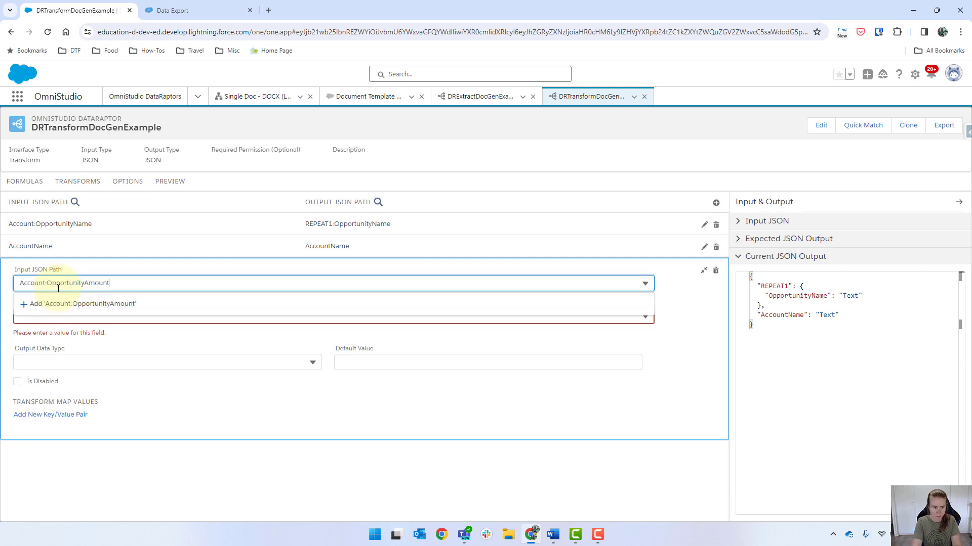
pyautogui.press('Return')
# - Set the OpportunityAmount mapping's output JSON path to REPEAT1:OpportunityAmount and its output data type to Currency
pyautogui.click(69, 273)
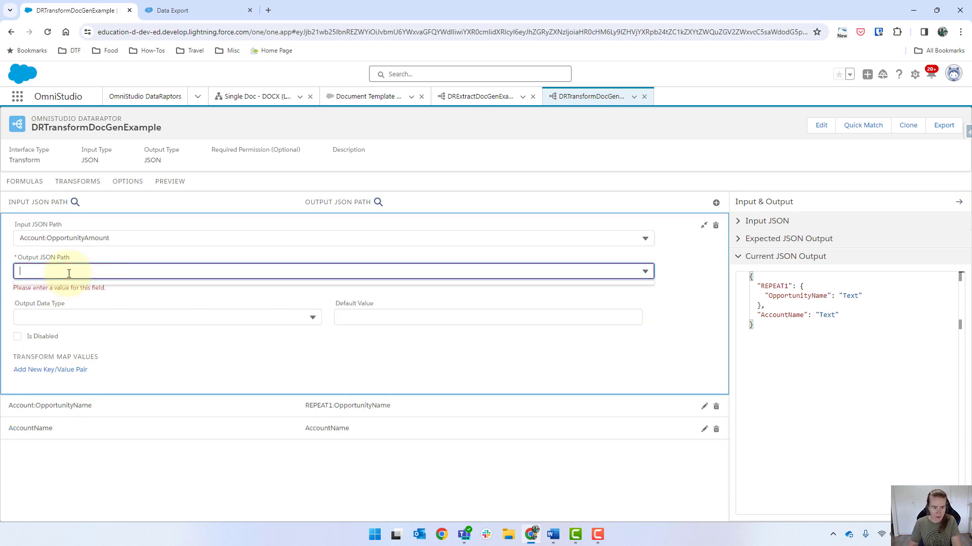
pyautogui.write('REPEAT1:')
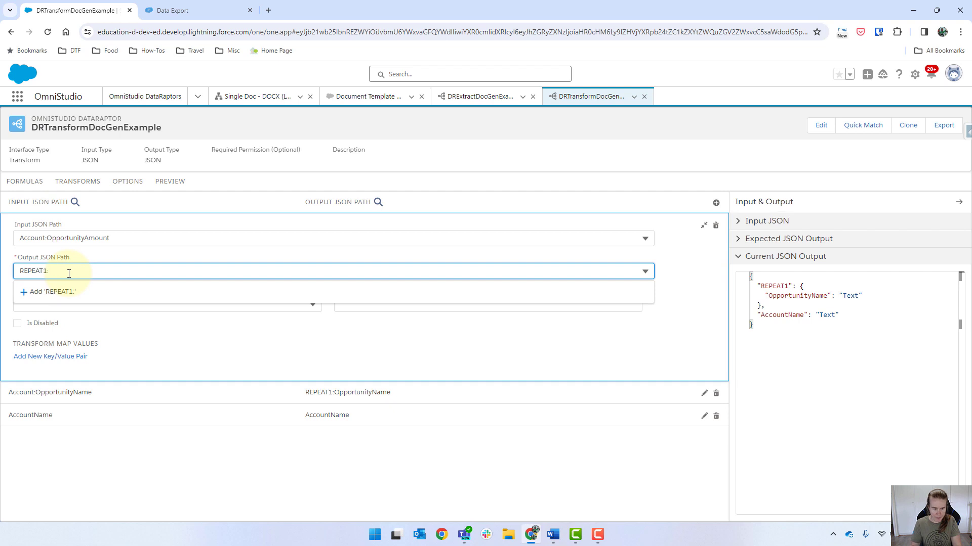
pyautogui.write('OpportunityAmount')
pyautogui.press('Return')
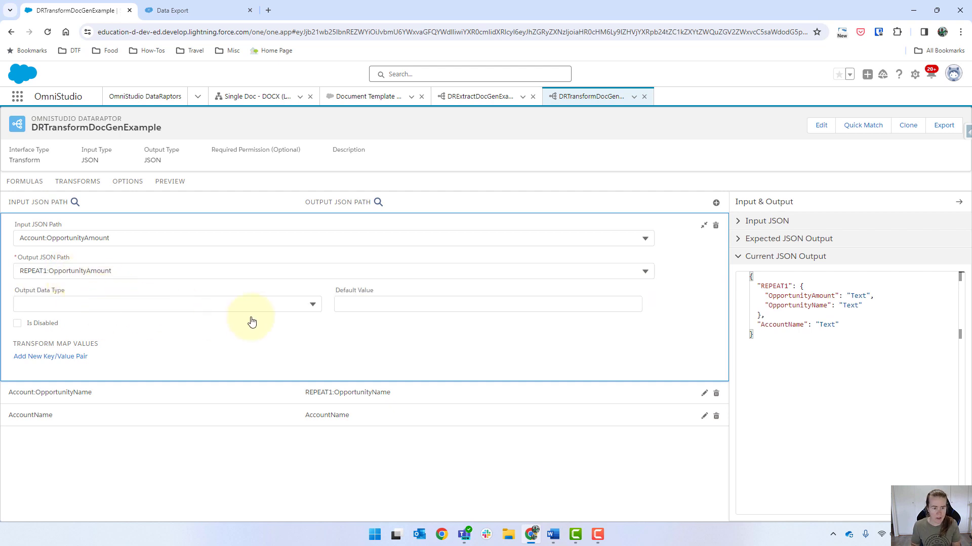
pyautogui.click(311, 304)
pyautogui.click(55, 375)
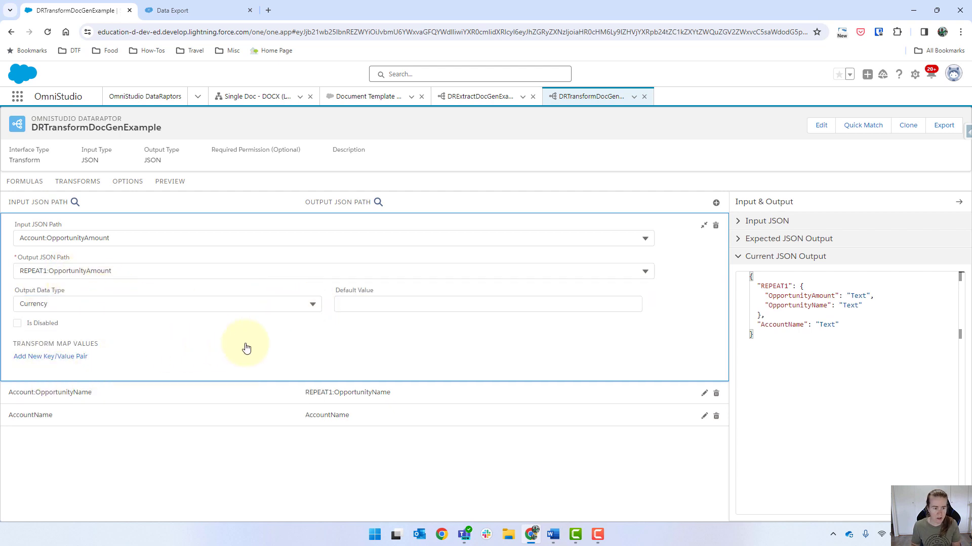
# - Execute the transform preview and examine the currency prefix of the first OpportunityAmount in the response
pyautogui.click(174, 182)
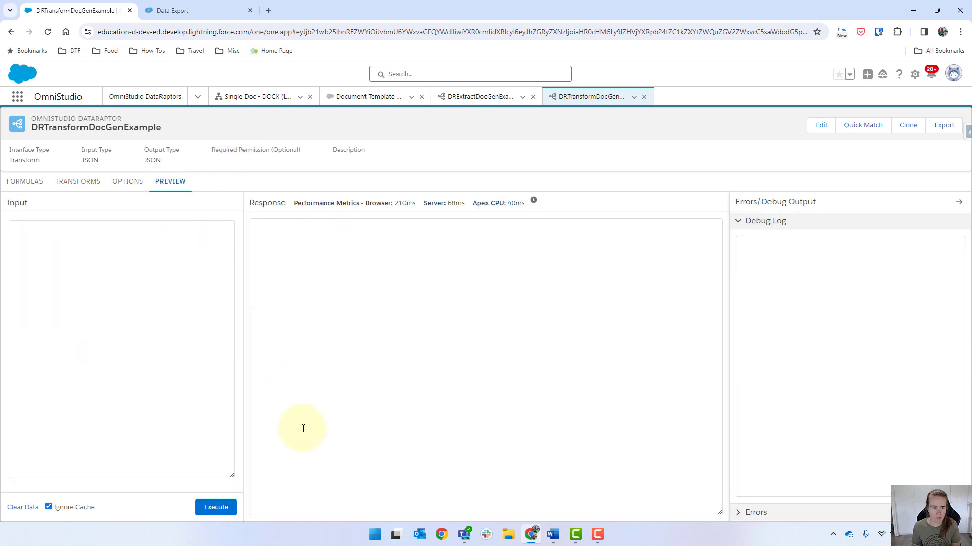
pyautogui.click(216, 507)
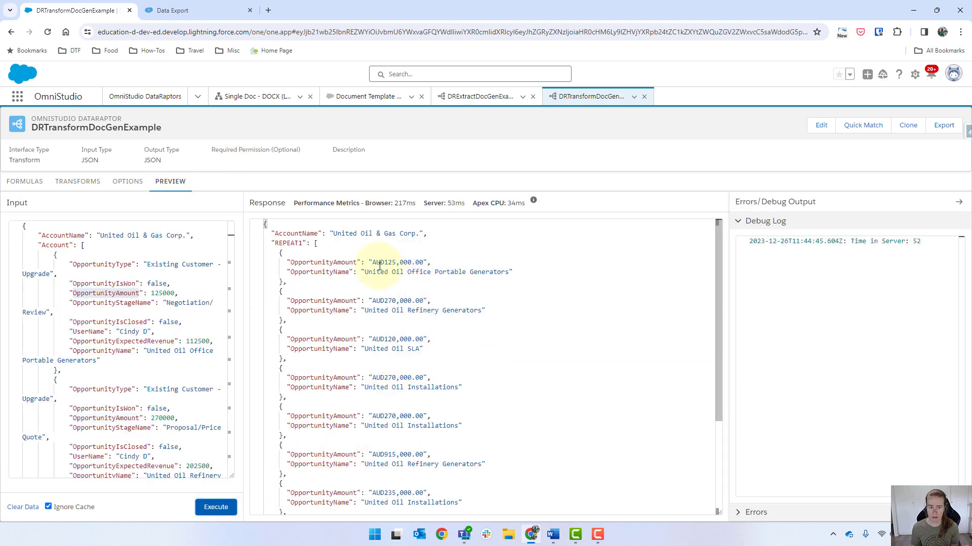
pyautogui.moveTo(372, 263); pyautogui.dragTo(387, 262)
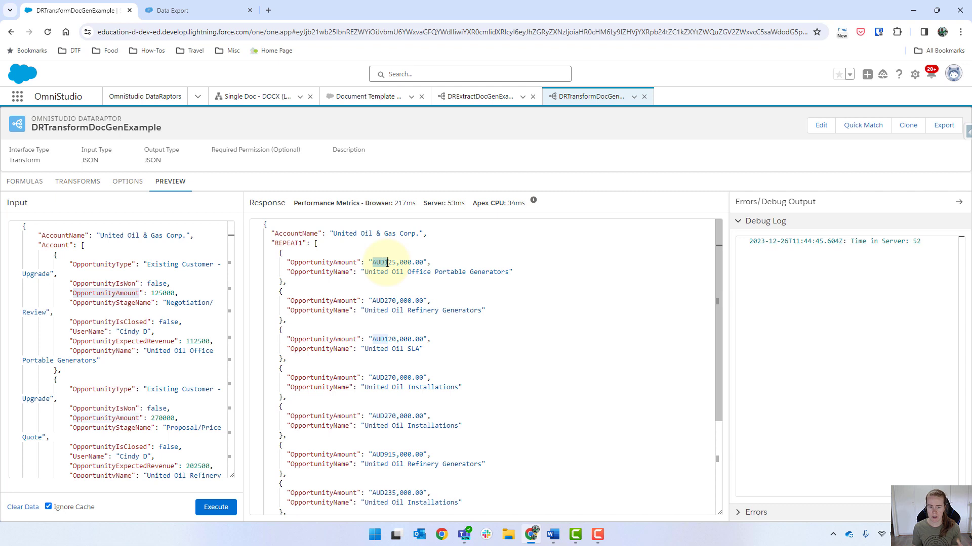
pyautogui.click(381, 263)
pyautogui.moveTo(385, 263); pyautogui.dragTo(372, 263)
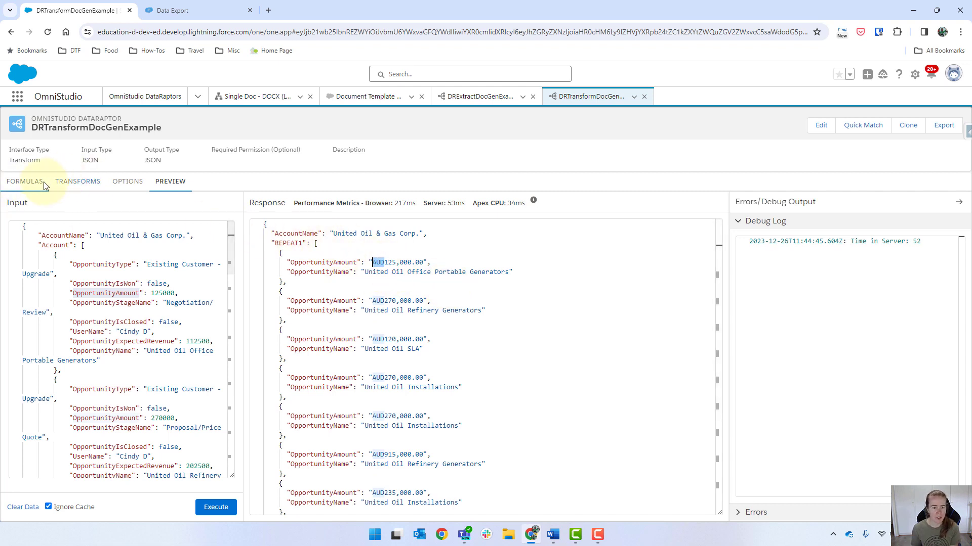
# - Add a transform mapping with input JSON path Account:OpportunityStageName
pyautogui.click(81, 179)
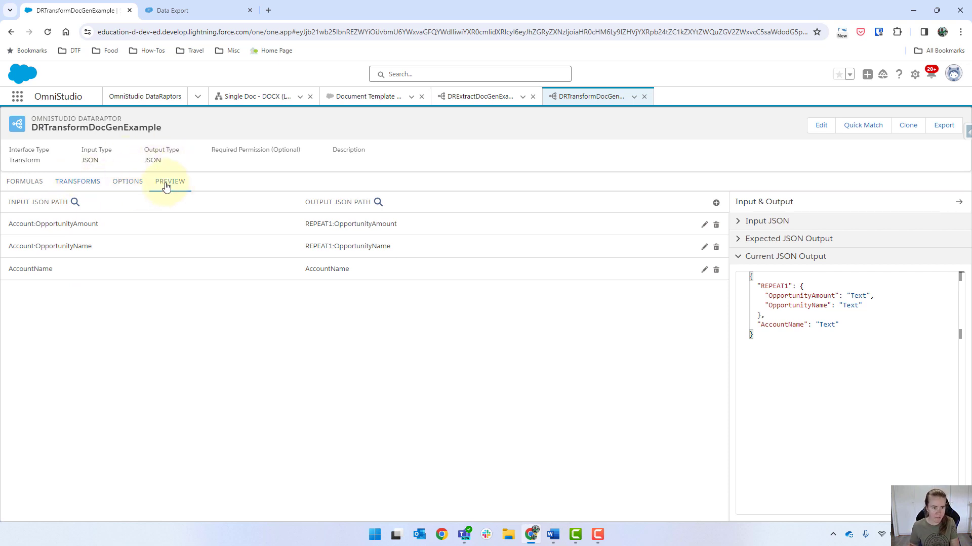
pyautogui.click(715, 203)
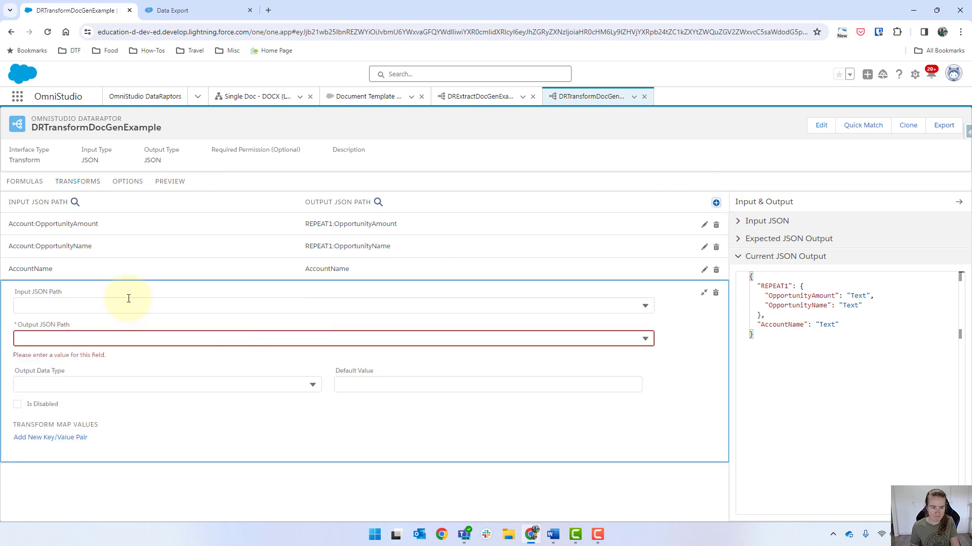
pyautogui.click(84, 301)
pyautogui.write('AccountL')
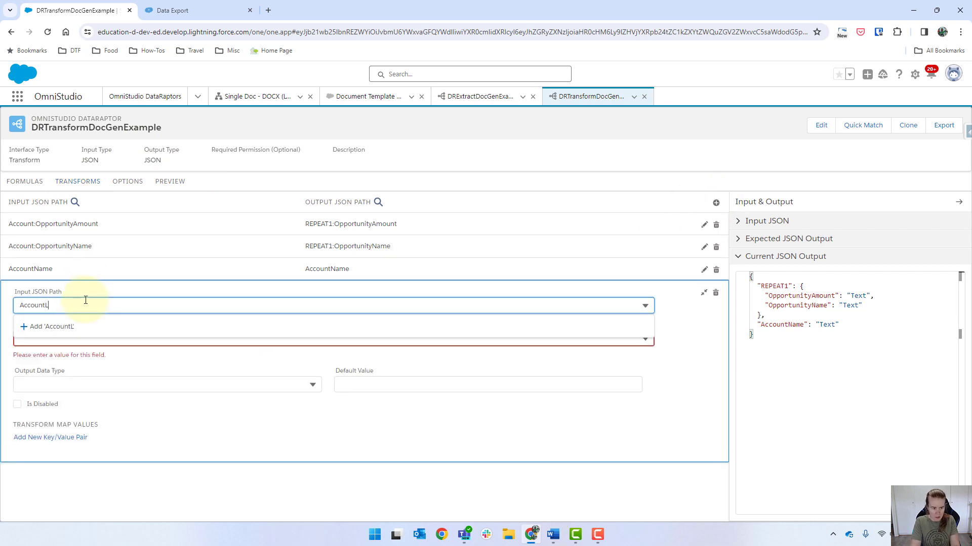
pyautogui.press('BackSpace')
pyautogui.write(':Oppor')
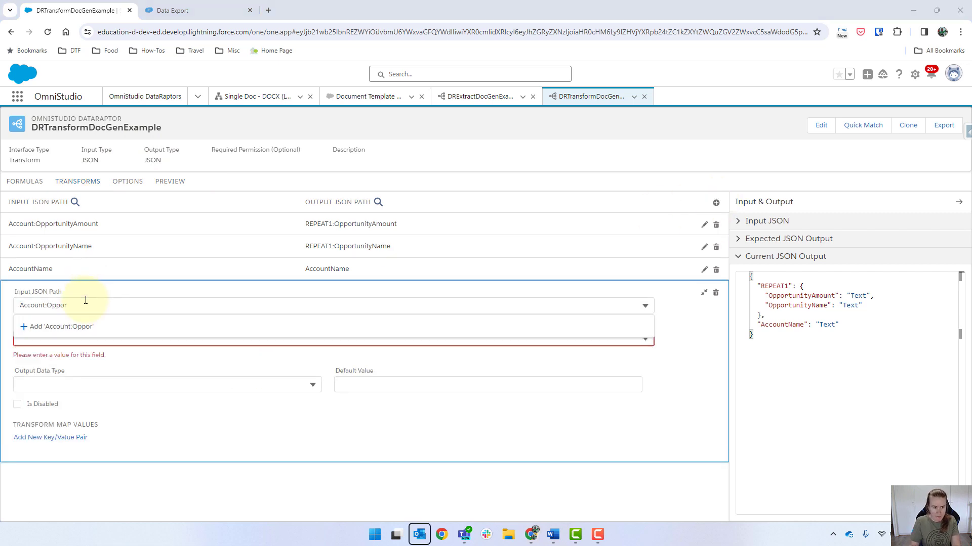
pyautogui.write('tunitySS')
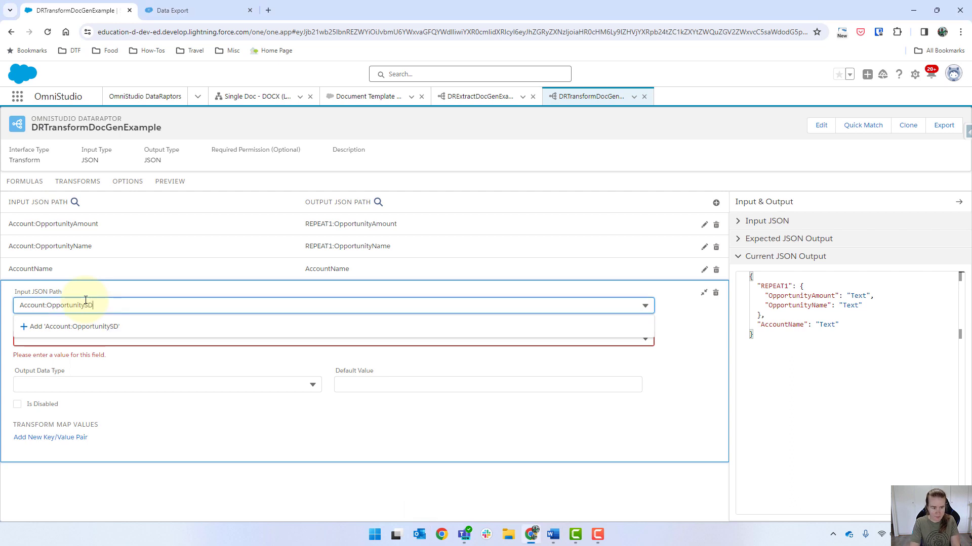
pyautogui.press('BackSpace')
pyautogui.write('tafe')
pyautogui.press('BackSpace')
pyautogui.press('BackSpace')
pyautogui.write('gen')
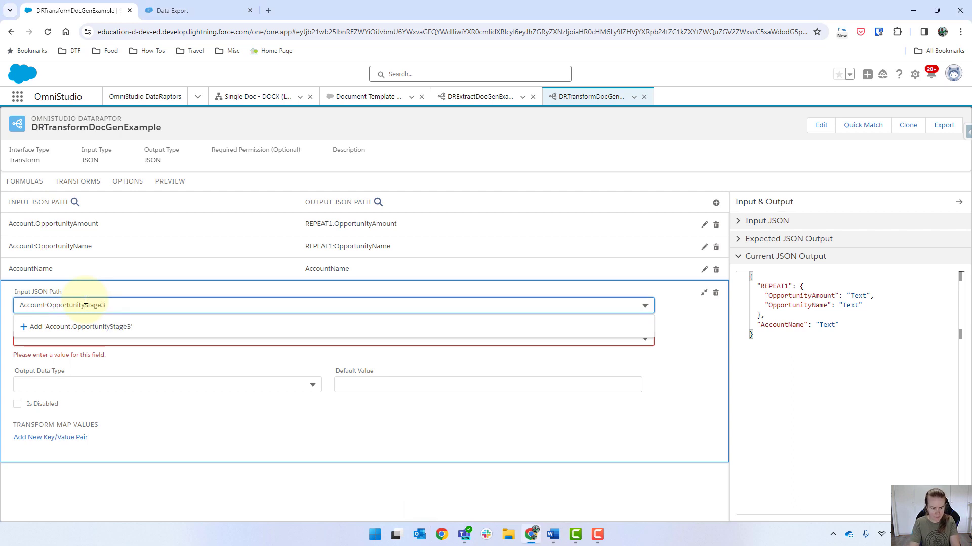
pyautogui.press('BackSpace')
pyautogui.write('Name')
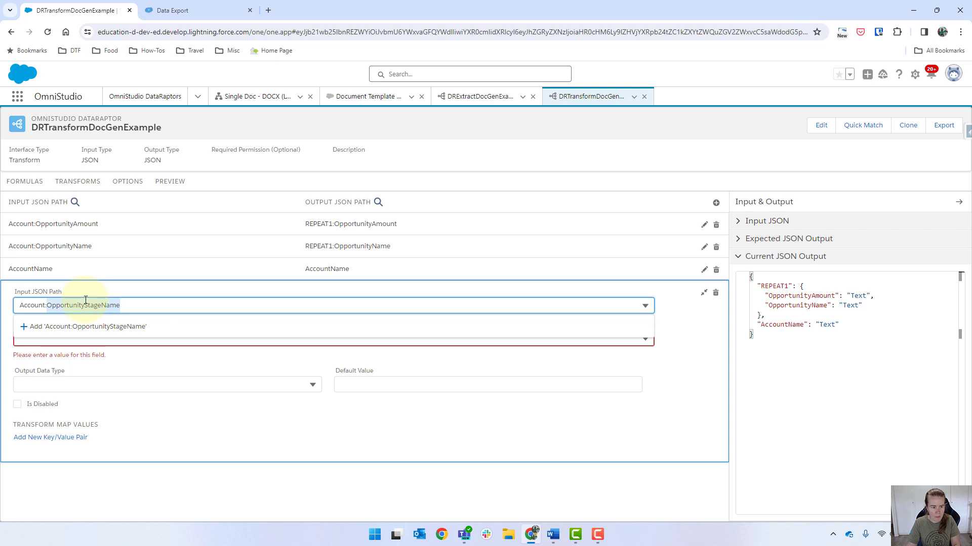
pyautogui.press('Return')
# - Set the Account:OpportunityStageName mapping's output JSON path to REPEAT1:OpportunityStageName
pyautogui.click(85, 310)
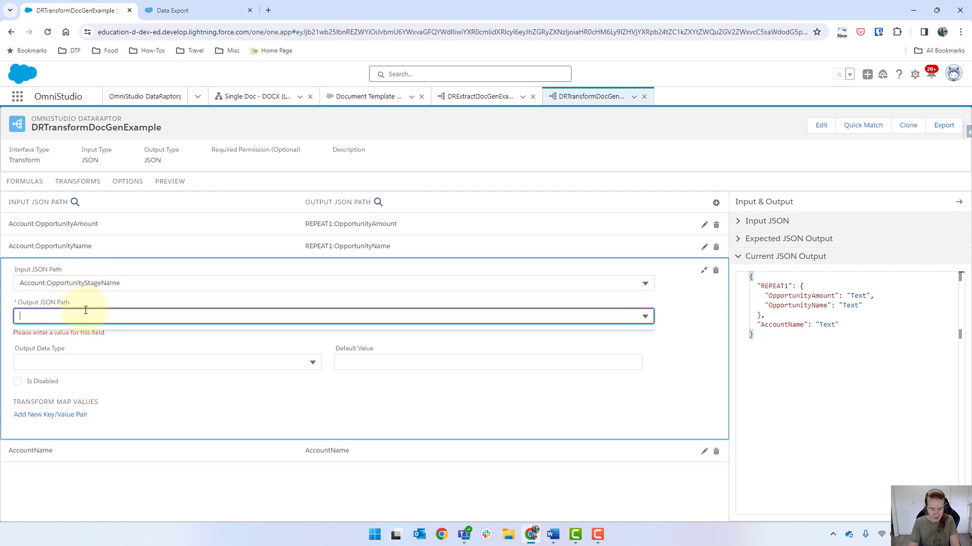
pyautogui.write('REPEAT1:')
pyautogui.write('OpportunityStageName')
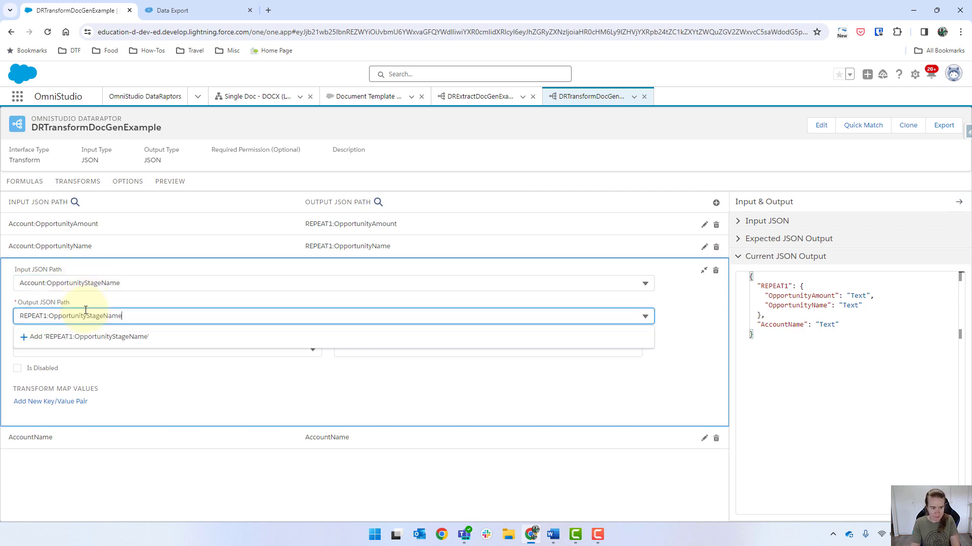
pyautogui.press('Return')
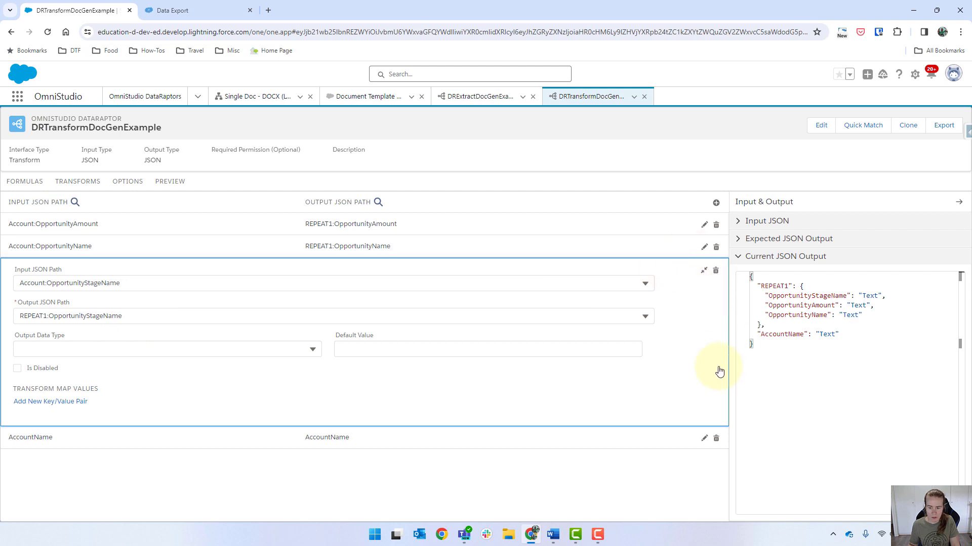
# - Add a transform mapping with input JSON path Account:UserName
pyautogui.click(716, 202)
pyautogui.click(66, 326)
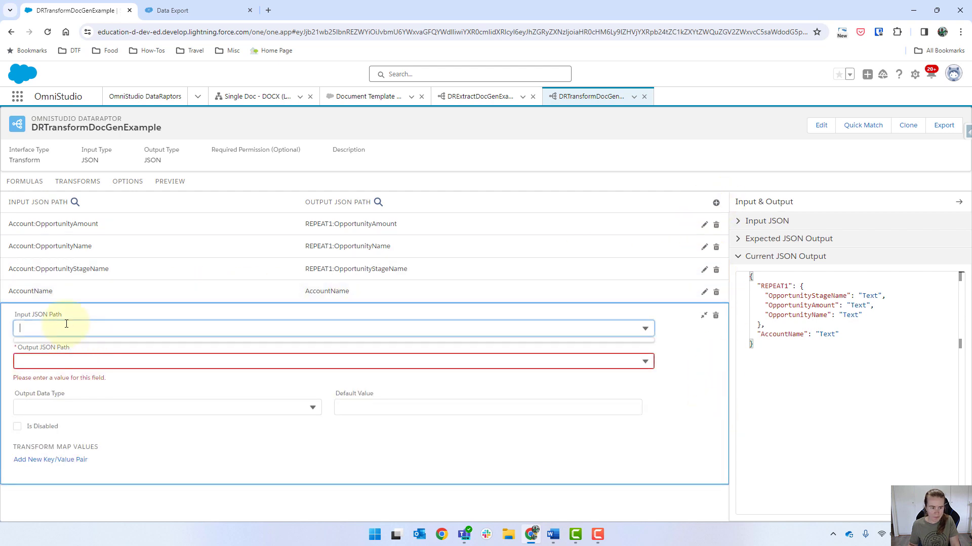
pyautogui.write('Account:')
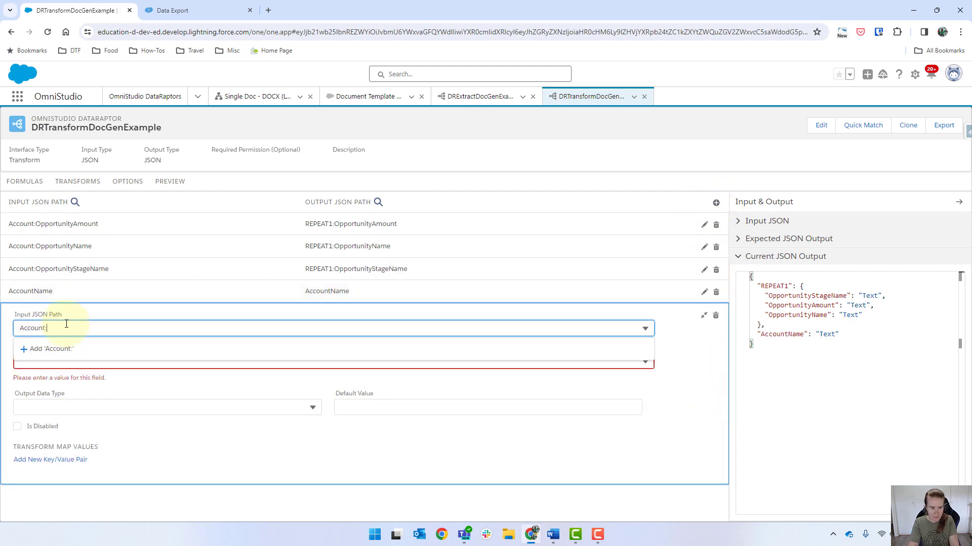
pyautogui.write('UserName')
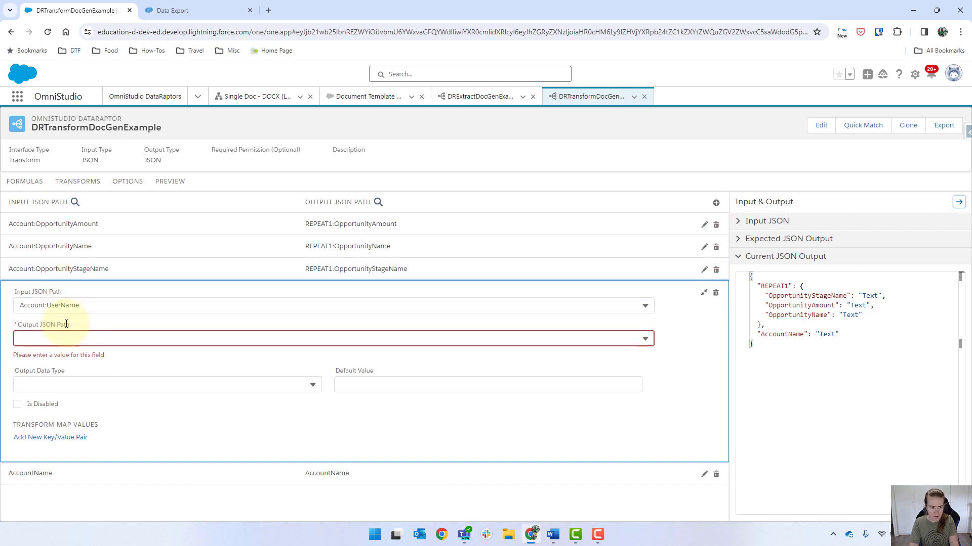
pyautogui.press('Return')
# - Set the Account:UserName mapping's output JSON path to REPEAT1:UserName and execute the transform preview
pyautogui.click(48, 339)
pyautogui.write('RE')
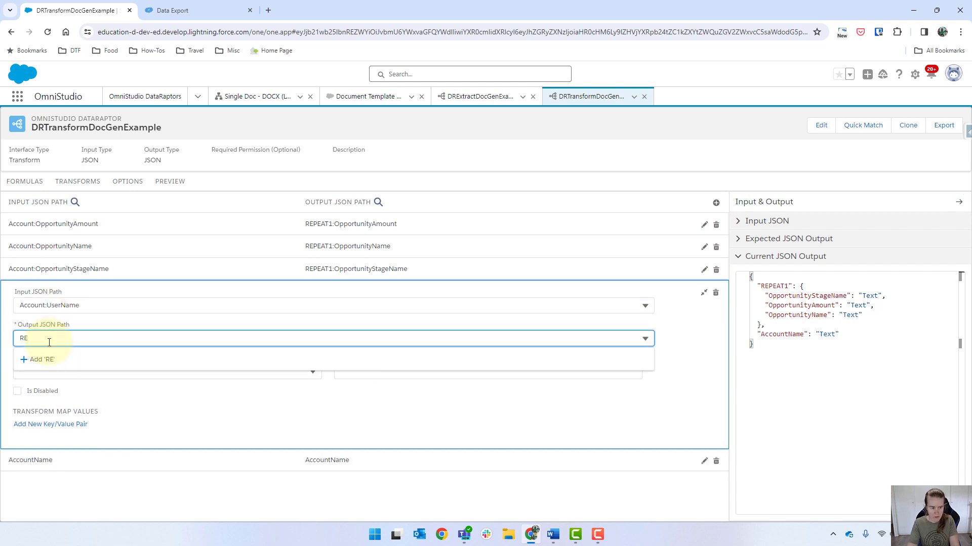
pyautogui.write('PEAT1:UserName')
pyautogui.press('Return')
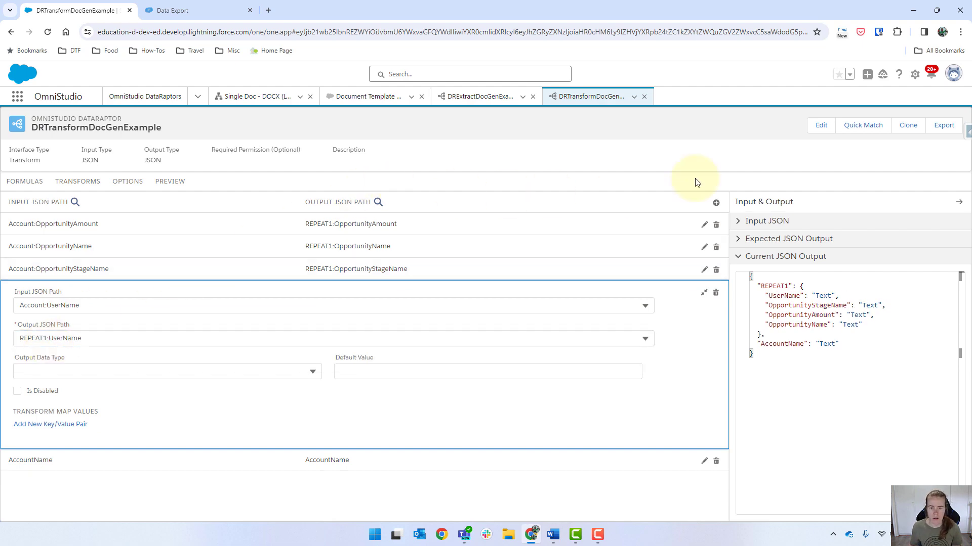
pyautogui.click(178, 185)
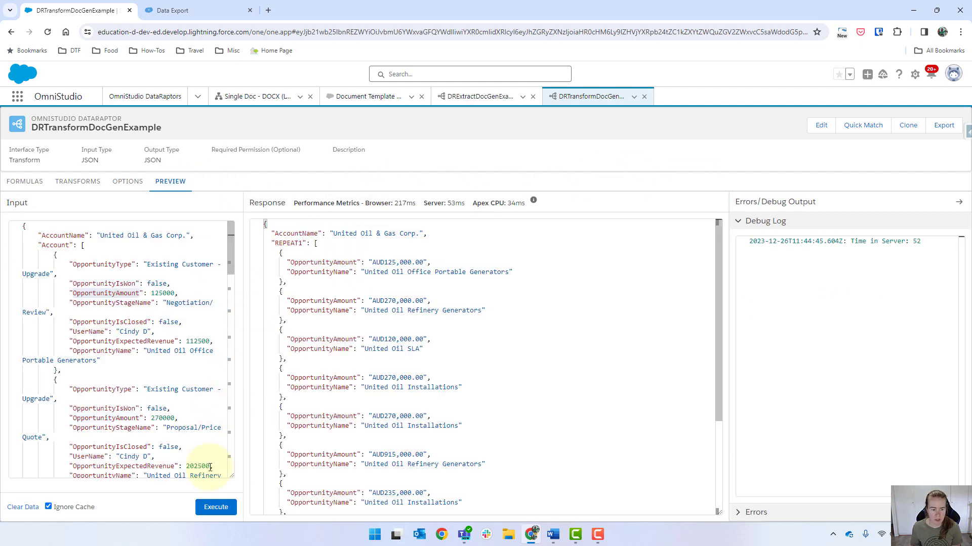
pyautogui.click(218, 509)
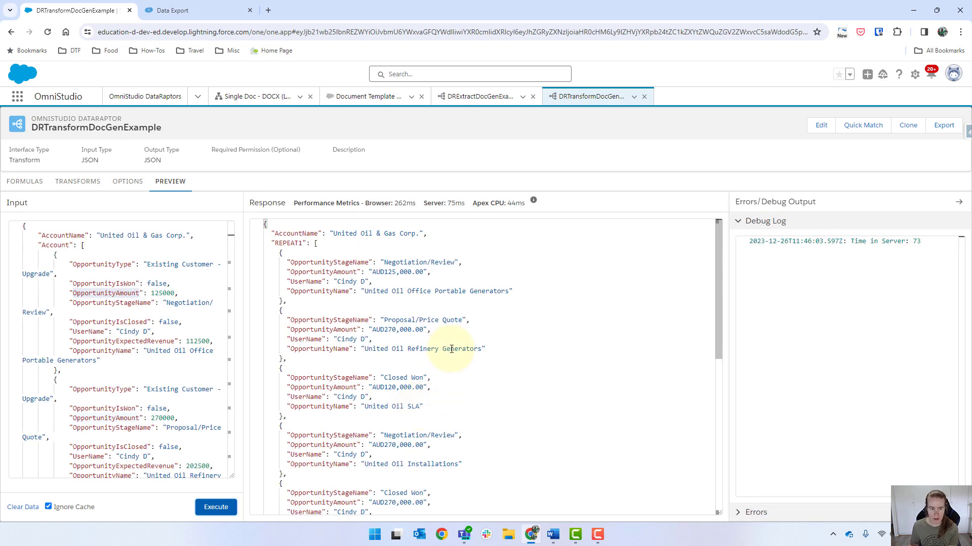
# - Add a formula TODAY() with empty parentheses and set its formula result path to TODAY
pyautogui.click(20, 180)
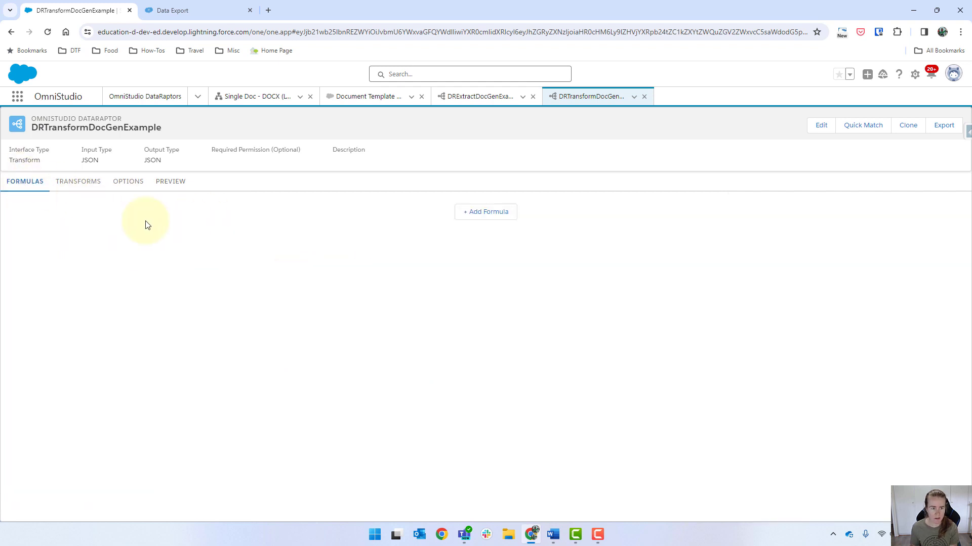
pyautogui.click(484, 212)
pyautogui.click(174, 236)
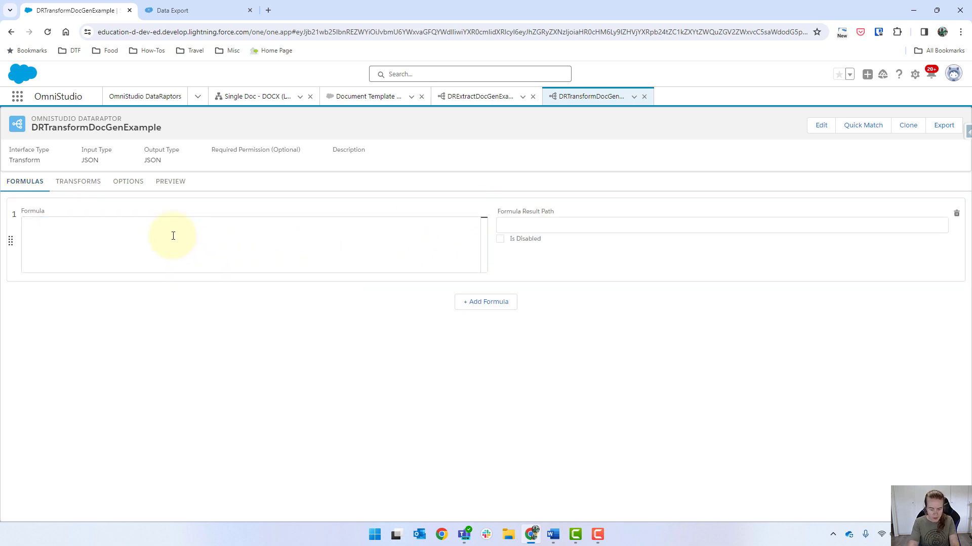
pyautogui.write('TODAY(${1:condition})')
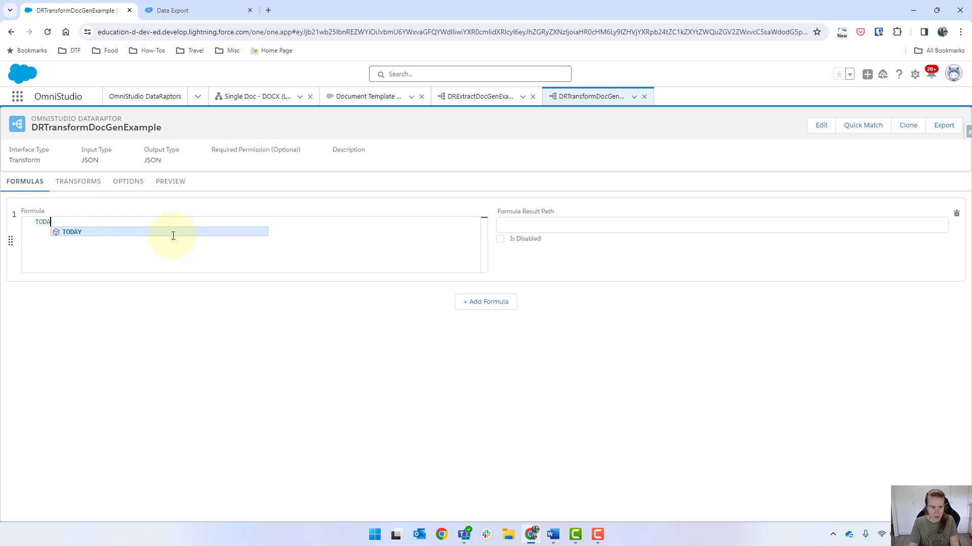
pyautogui.click(173, 236)
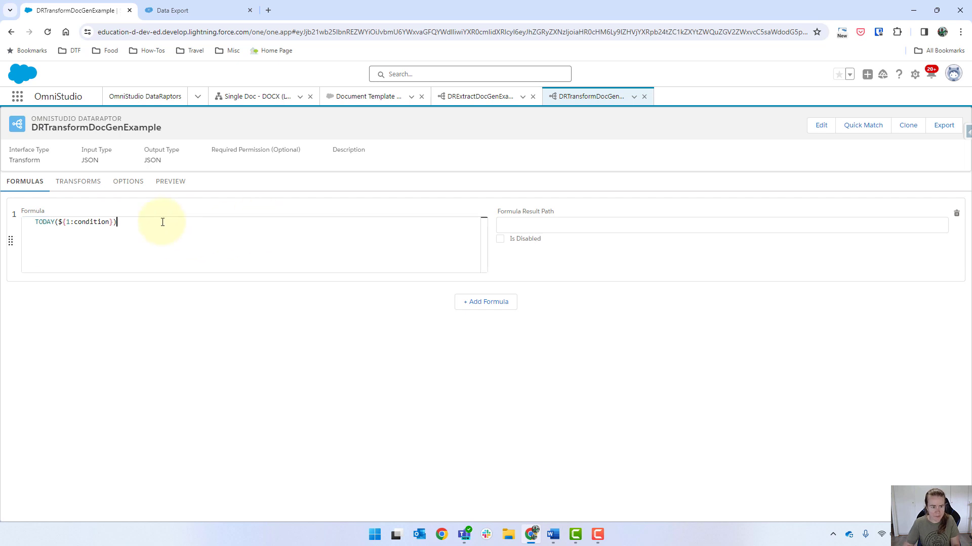
pyautogui.hotkey('ctrl', 'shift', 'Left')
pyautogui.hotkey('shift', 'Left')
pyautogui.hotkey('ctrl', 'shift', 'Left')
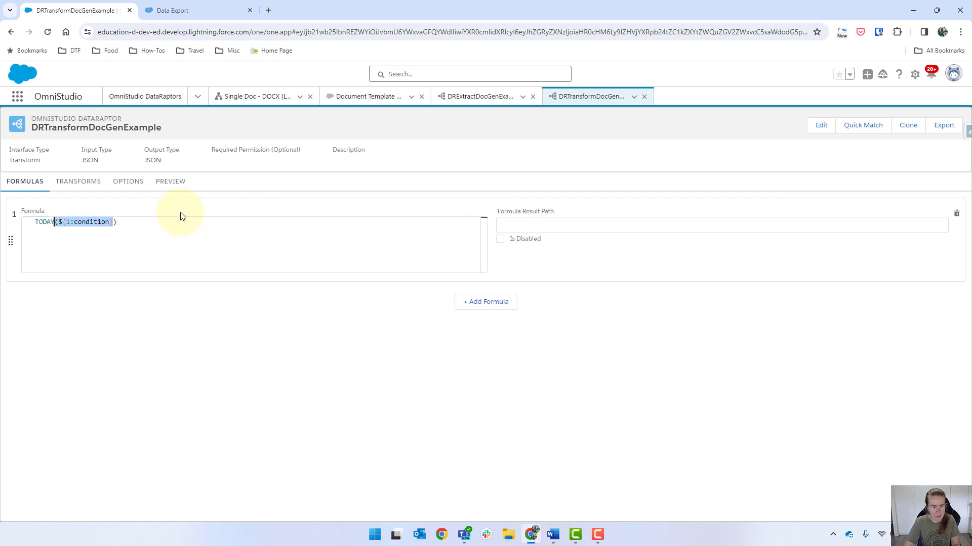
pyautogui.hotkey('shift', 'Right')
pyautogui.press('BackSpace')
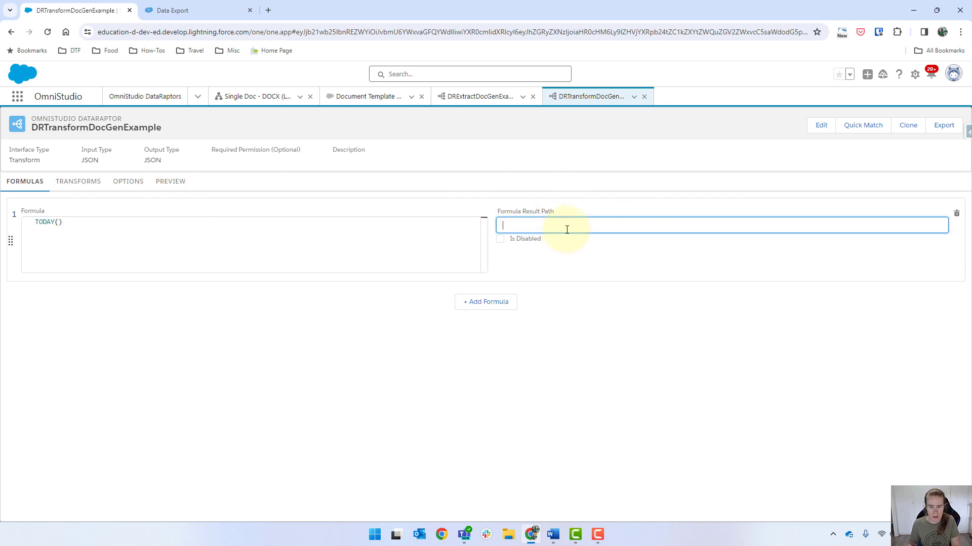
pyautogui.click(566, 229)
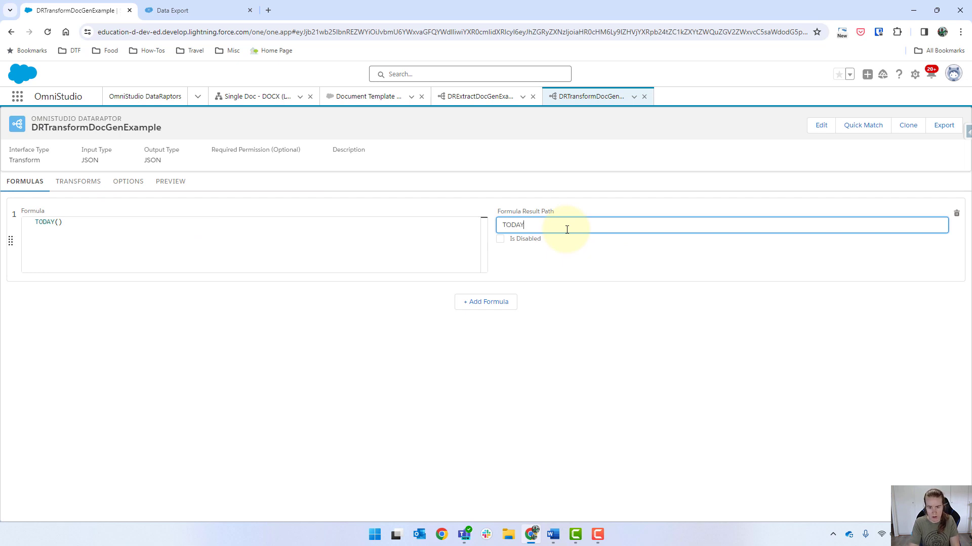
pyautogui.write('TODAY')
# - Add a transform mapping from the TODAY formula result to the output JSON path TODAY
pyautogui.click(157, 187)
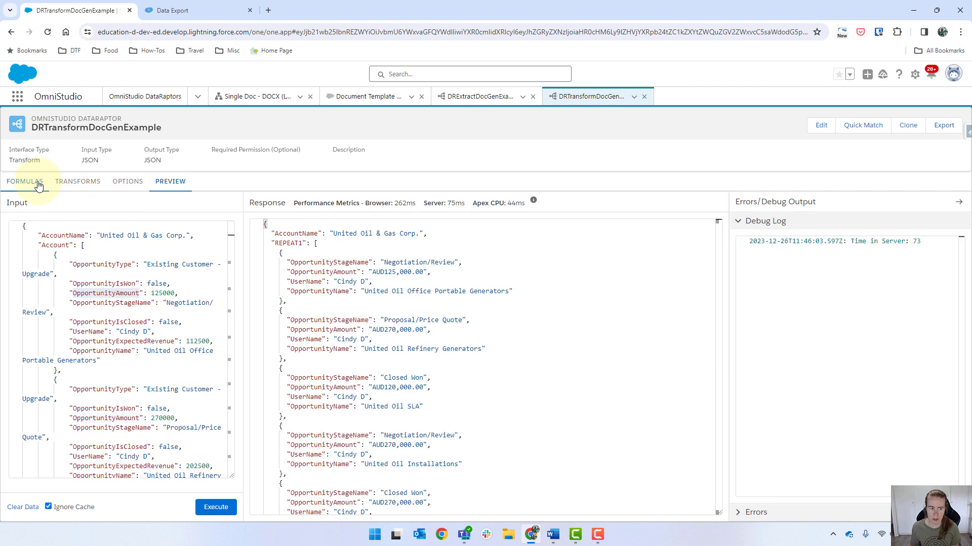
pyautogui.click(76, 188)
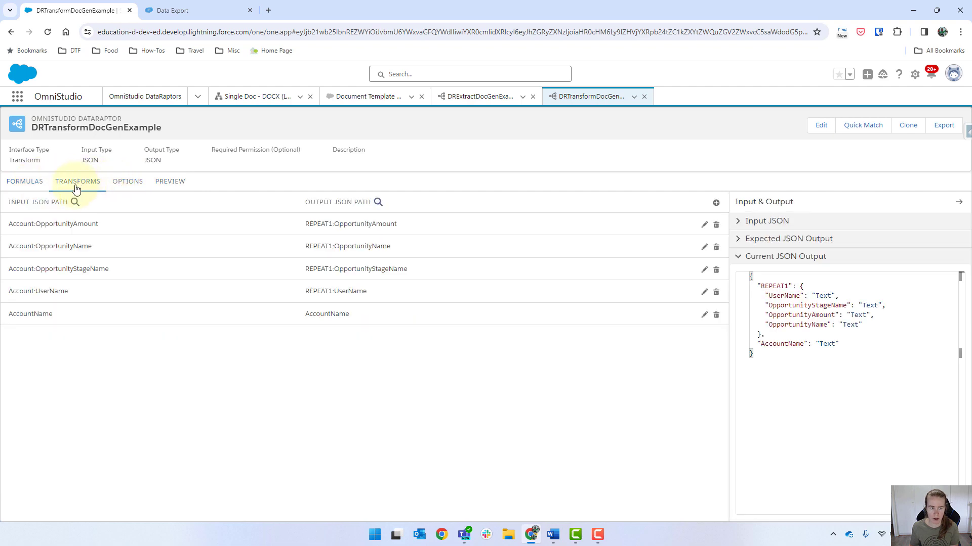
pyautogui.click(715, 202)
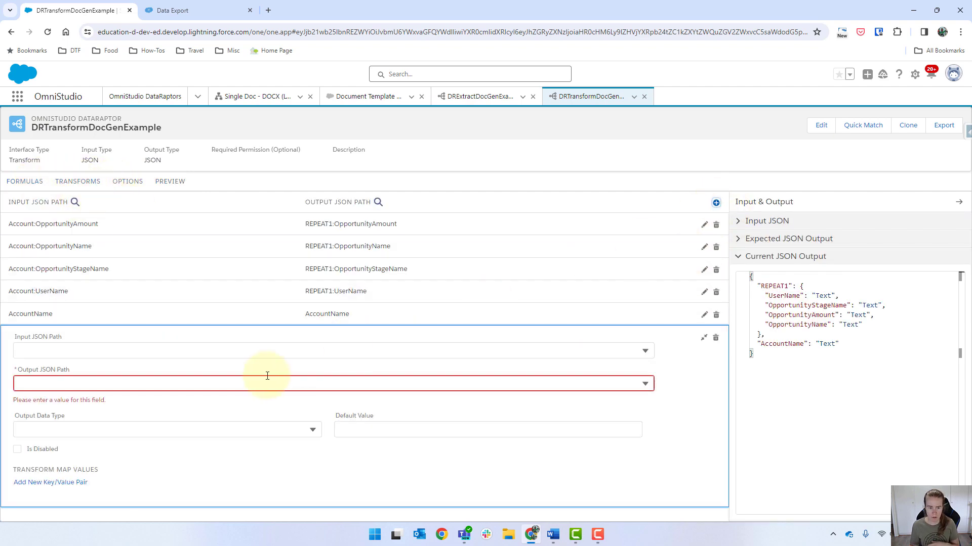
pyautogui.click(99, 351)
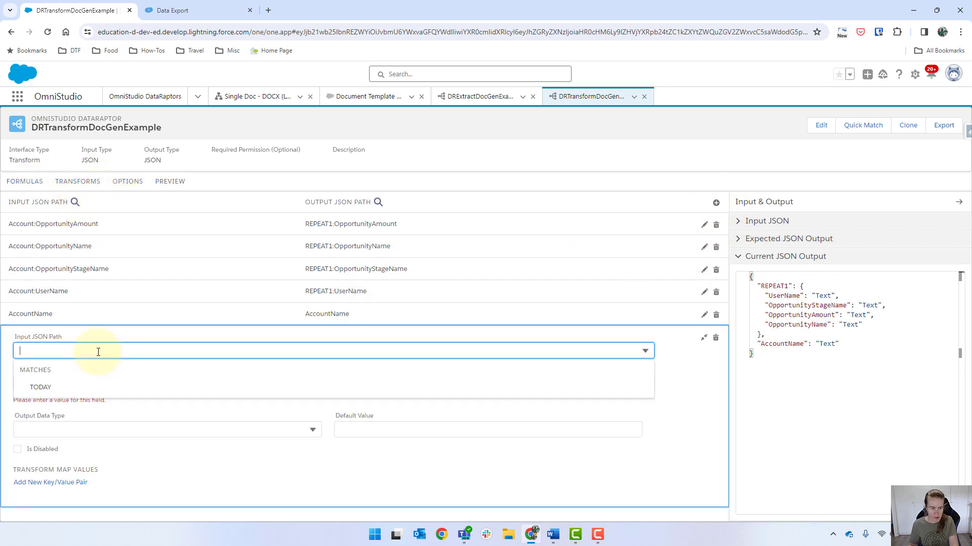
pyautogui.click(41, 387)
pyautogui.click(58, 383)
pyautogui.write('TODAY')
pyautogui.press('Return')
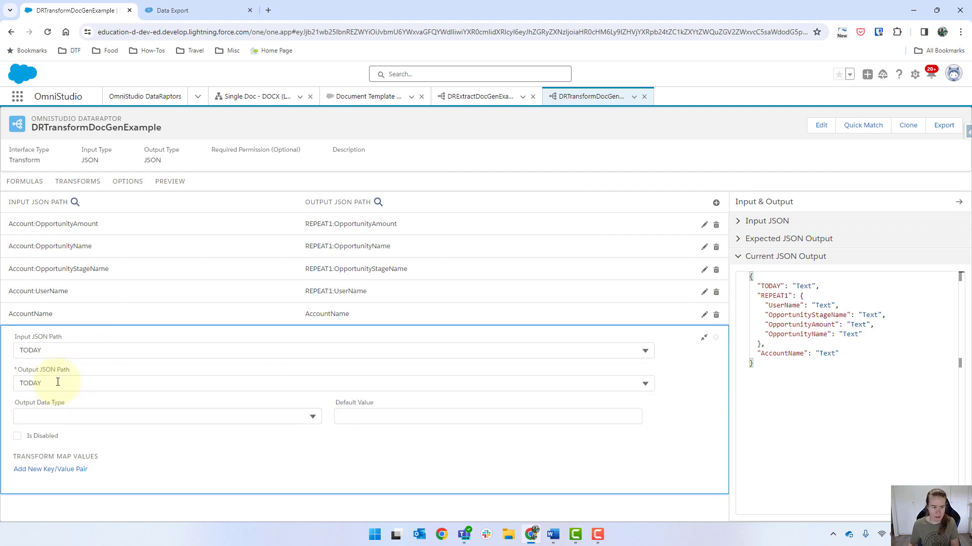
# - Execute the transform preview and examine the format of the TODAY value in the response
pyautogui.click(170, 181)
pyautogui.click(214, 507)
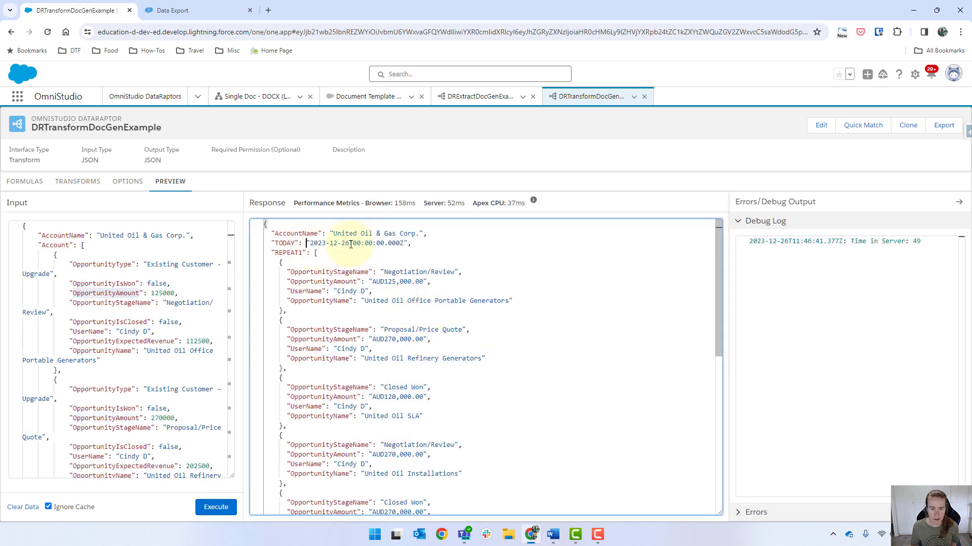
pyautogui.moveTo(306, 244); pyautogui.dragTo(412, 243)
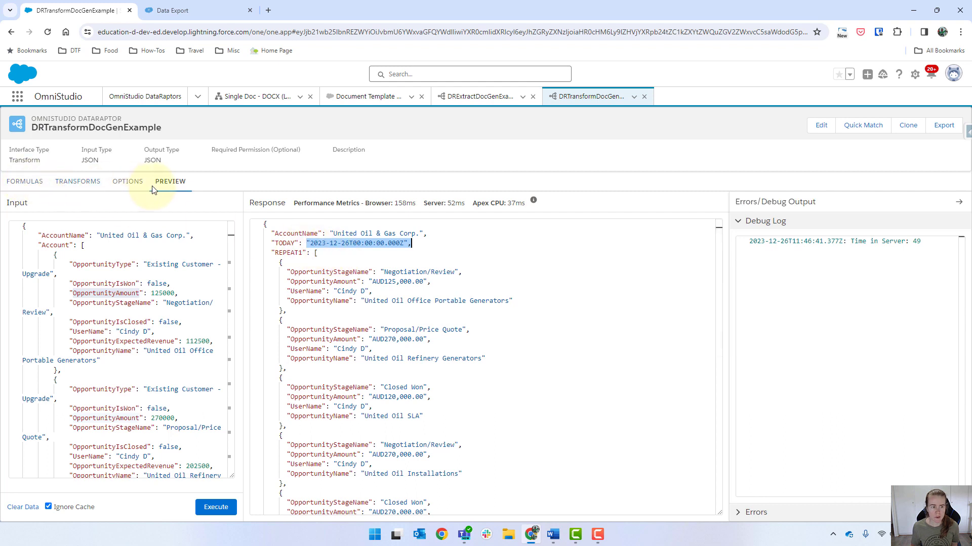
# - Set the TODAY mapping's output data type to Date(MM/dd/yyyy)
pyautogui.click(96, 188)
pyautogui.click(64, 342)
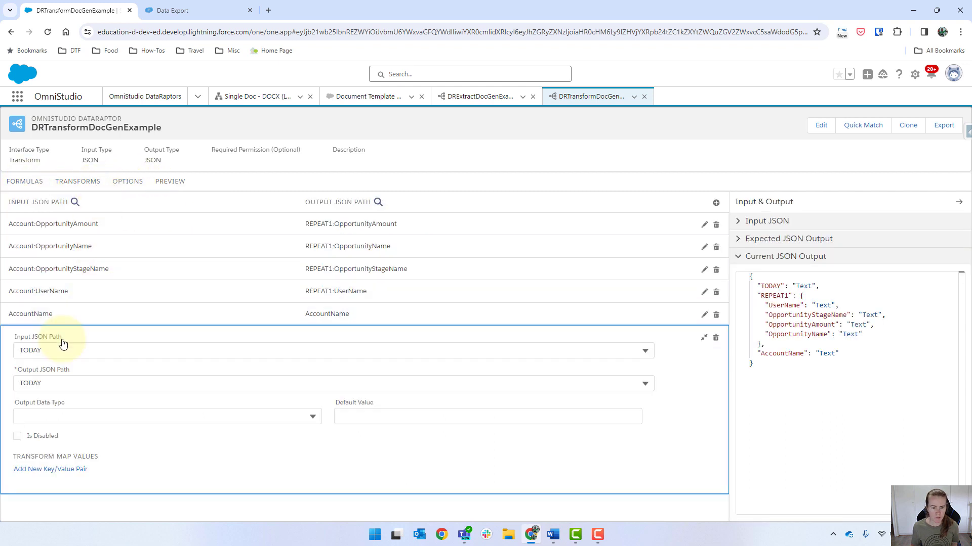
pyautogui.click(69, 415)
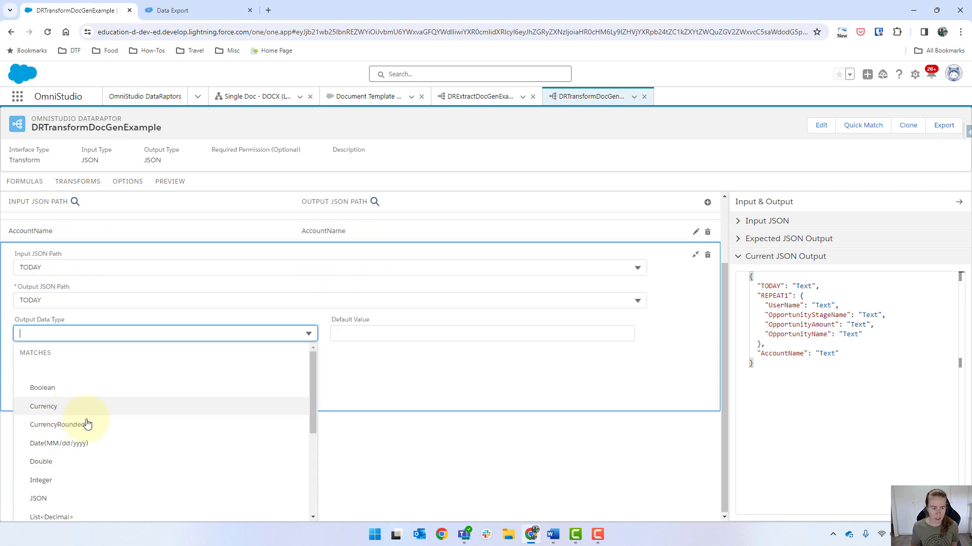
pyautogui.click(96, 452)
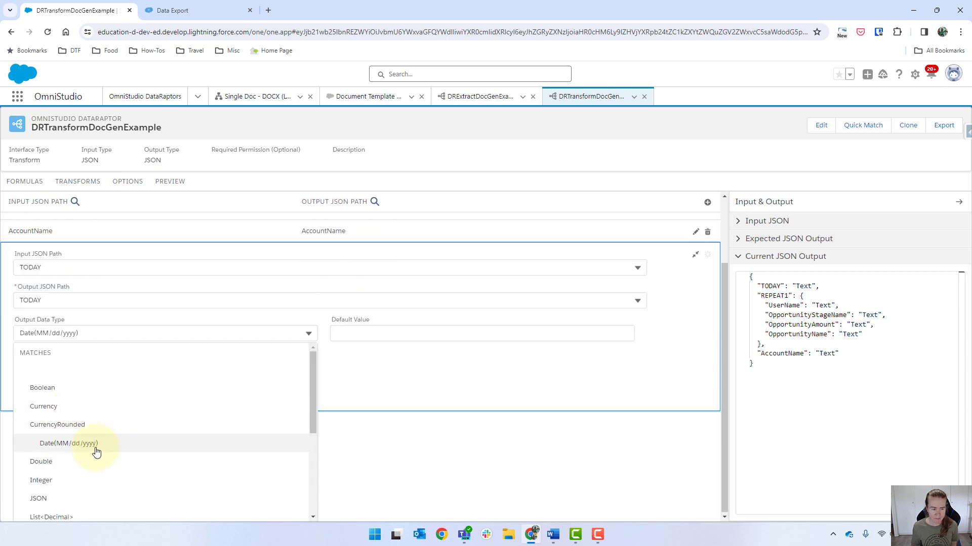
# - Change the date pattern in the TODAY mapping's output data type to Date(dd/MMM/yyyy)
pyautogui.click(35, 417)
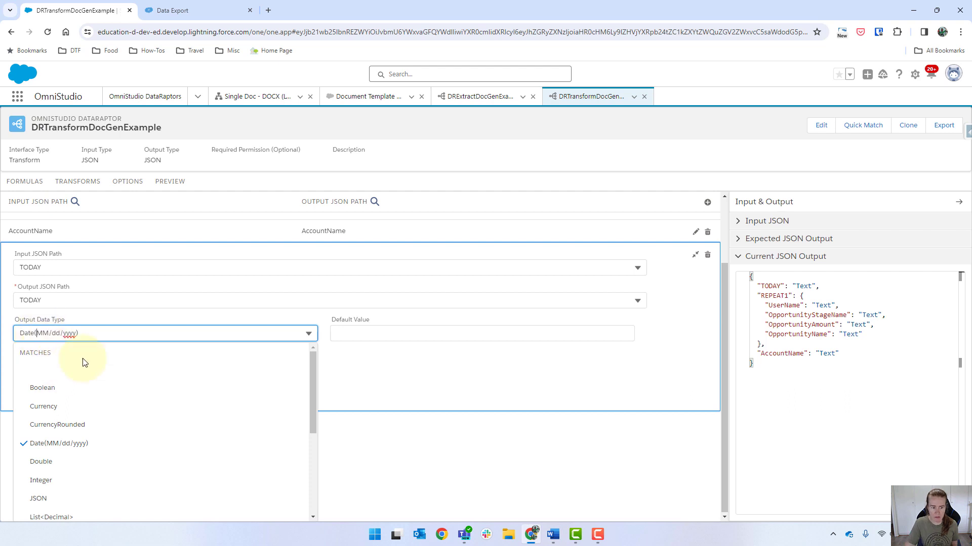
pyautogui.press('BackSpace')
pyautogui.press('BackSpace')
pyautogui.press('BackSpace')
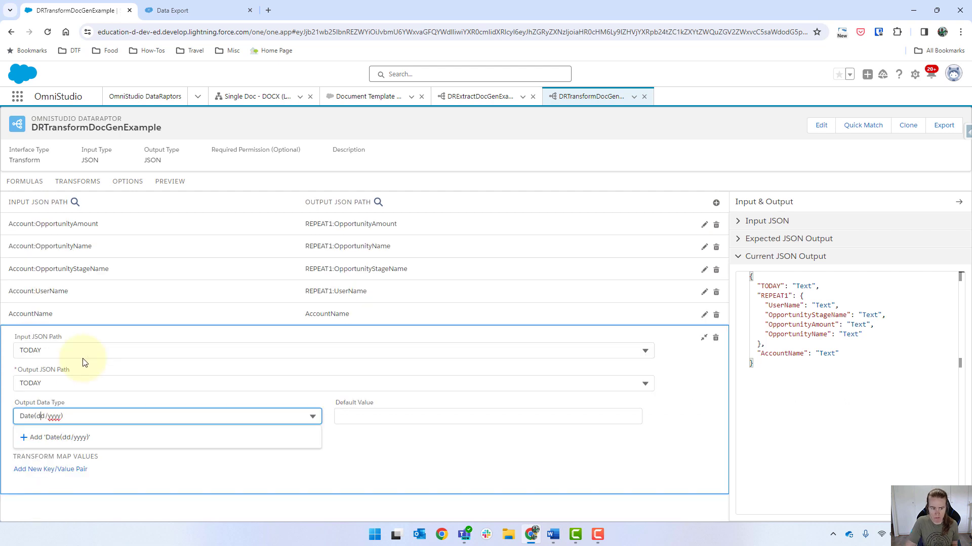
pyautogui.press('Right')
pyautogui.press('Right')
pyautogui.press('Right')
pyautogui.write('MMM')
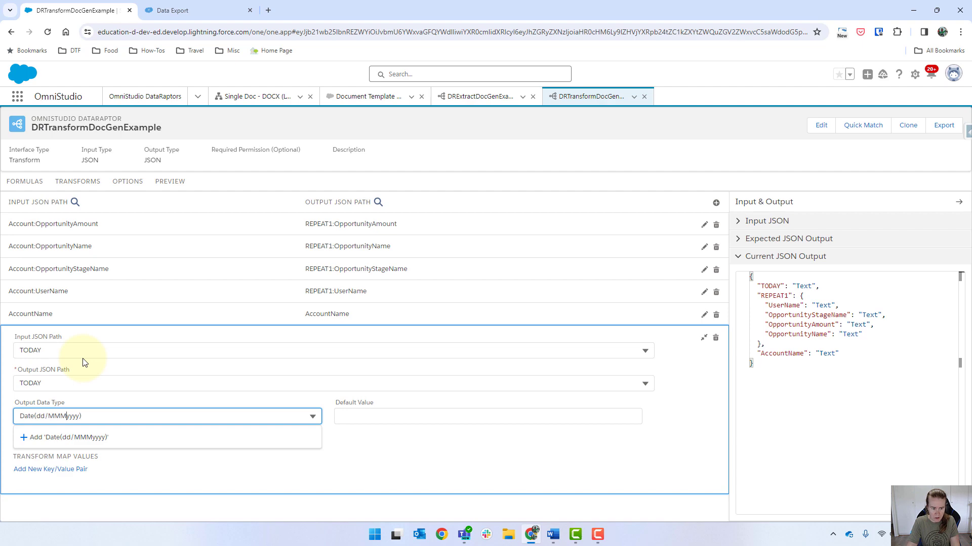
pyautogui.write('/')
pyautogui.click(121, 438)
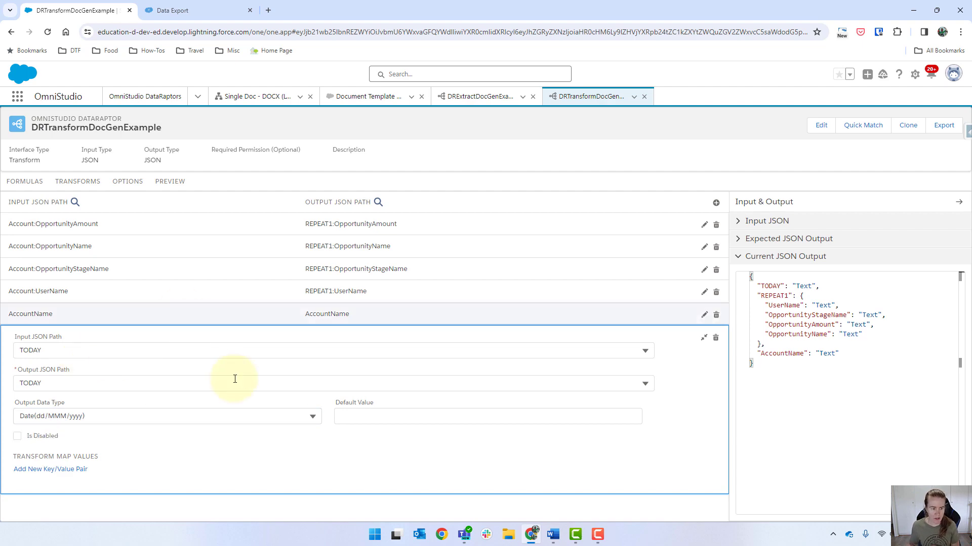
# - Execute the transform preview to check the TODAY date, and review the formula and the list of transform mappings
pyautogui.click(171, 183)
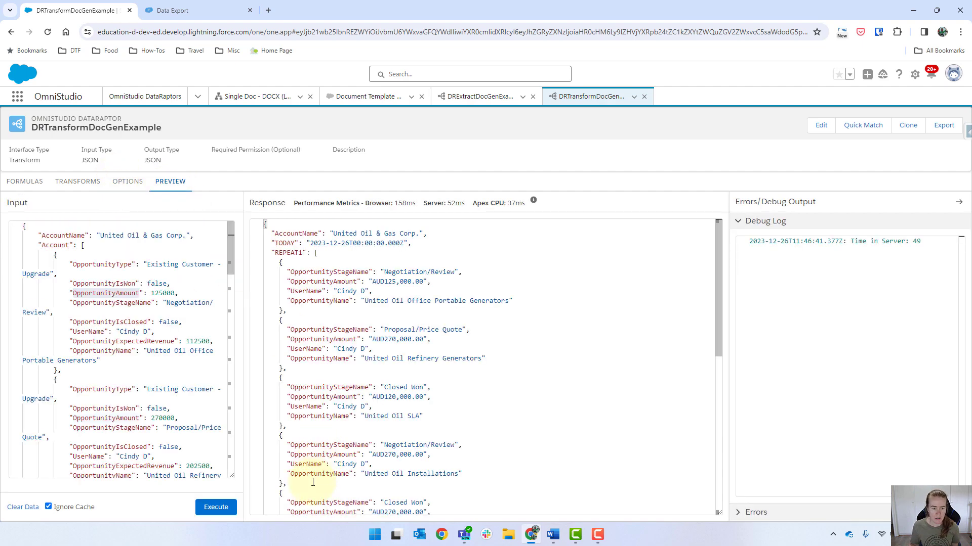
pyautogui.click(206, 512)
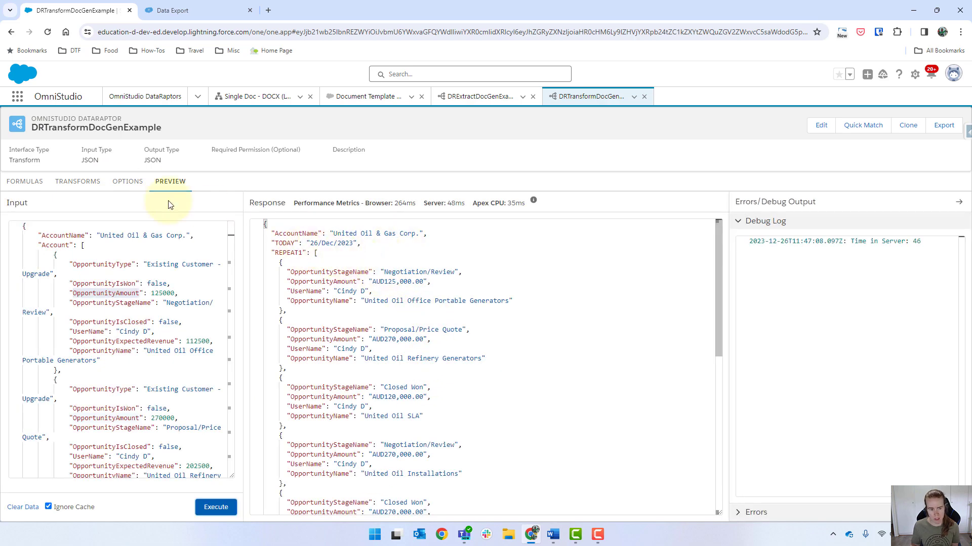
pyautogui.click(24, 183)
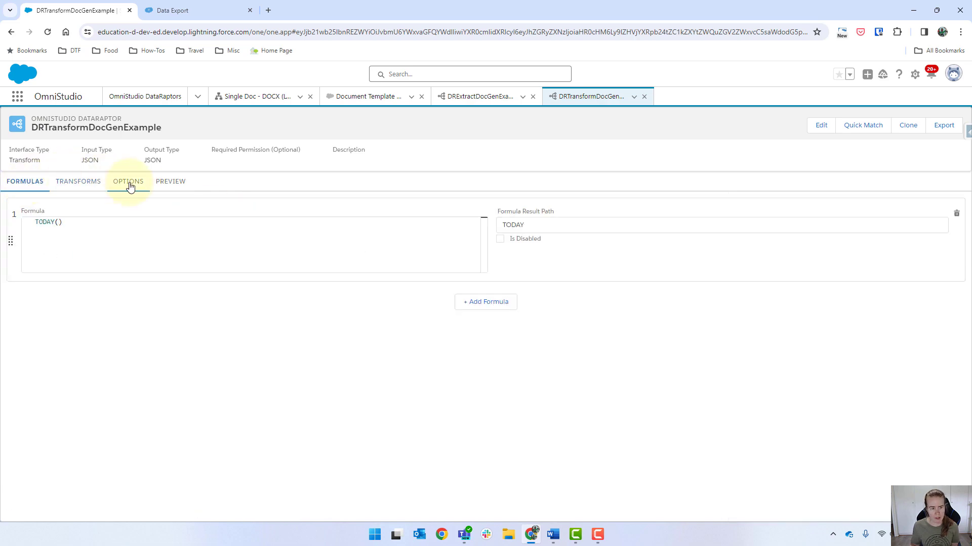
pyautogui.click(94, 183)
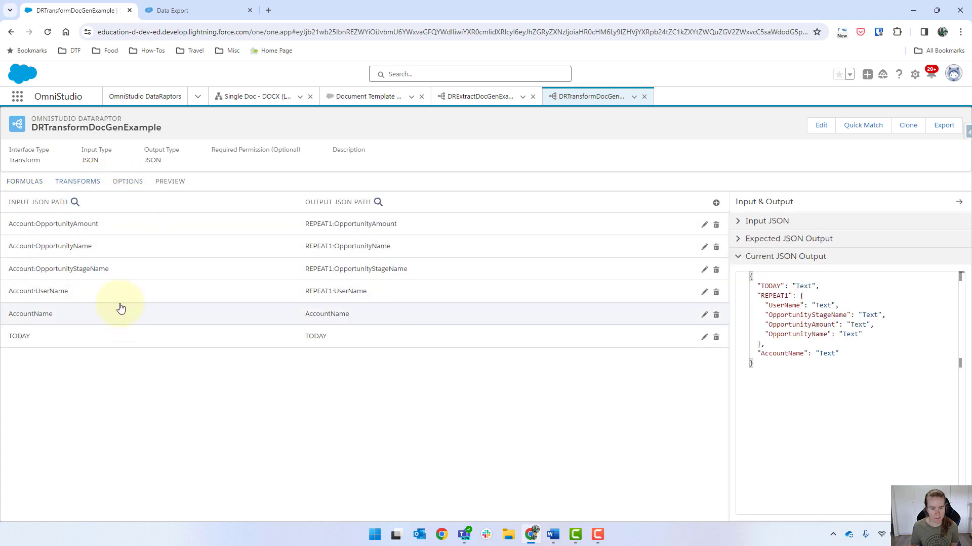
# - Replace the slashes with spaces in the TODAY mapping's output data type, giving Date(dd MMM yyyy), and execute the preview
pyautogui.click(122, 344)
pyautogui.click(45, 416)
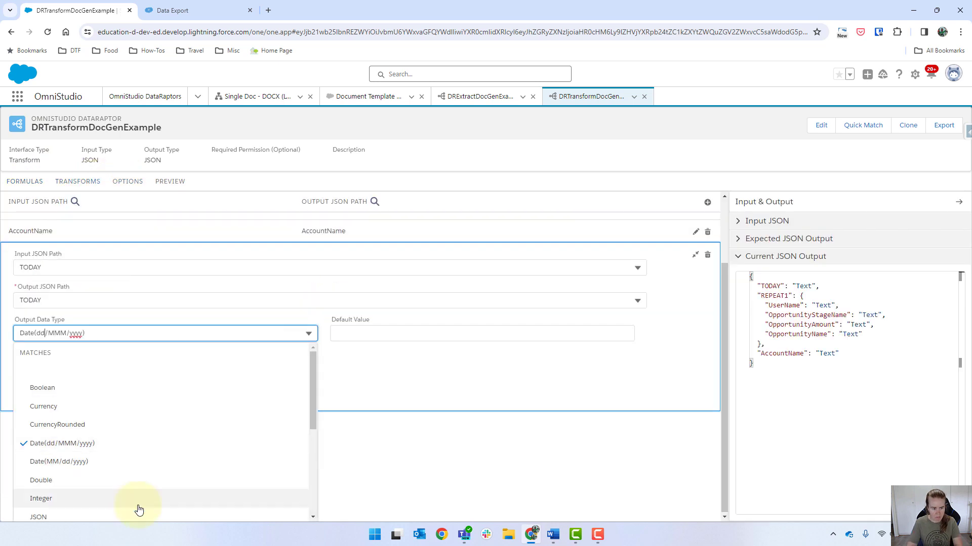
pyautogui.press('Delete')
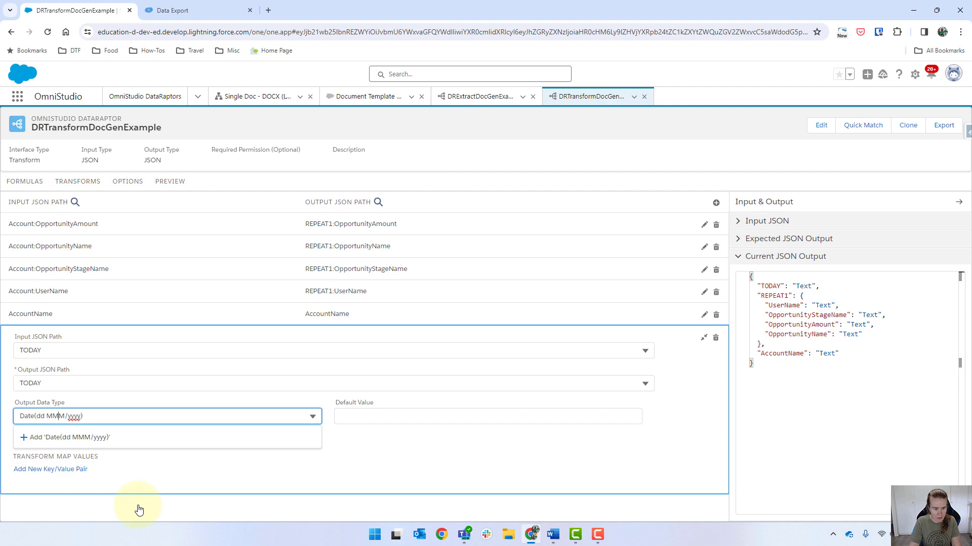
pyautogui.press('Delete')
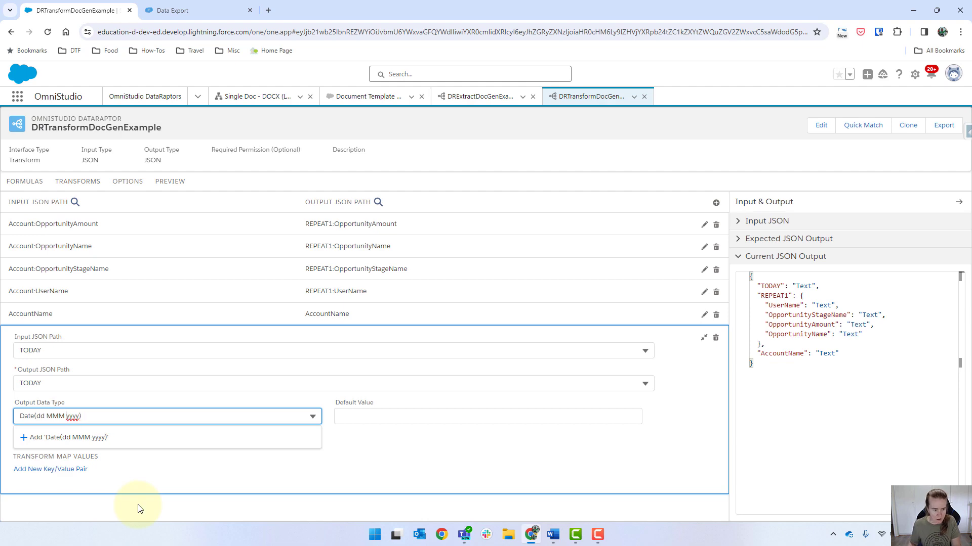
pyautogui.click(137, 509)
pyautogui.click(163, 186)
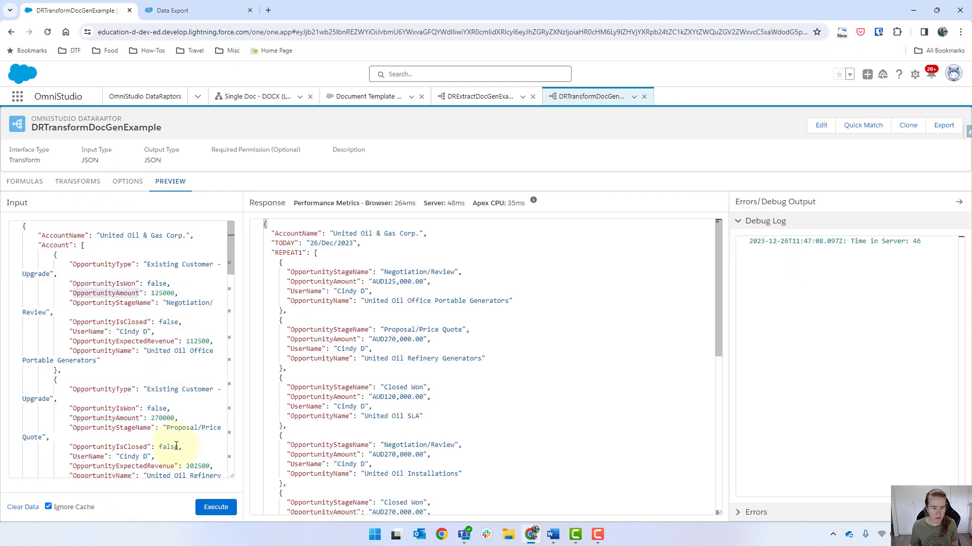
pyautogui.click(210, 507)
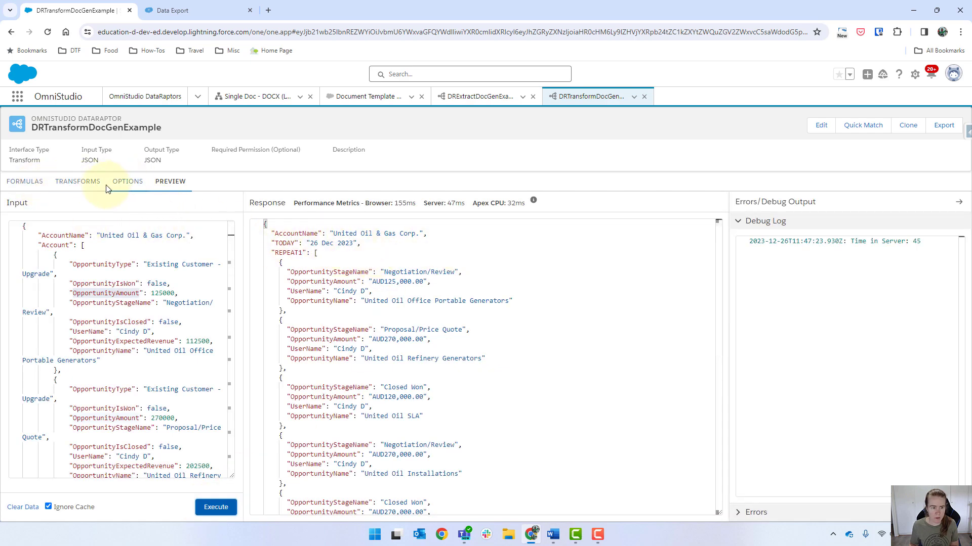
# - Change the TODAY mapping's output data type to Date(dd MMMM yyyy) and execute the transform preview
pyautogui.click(81, 182)
pyautogui.click(69, 339)
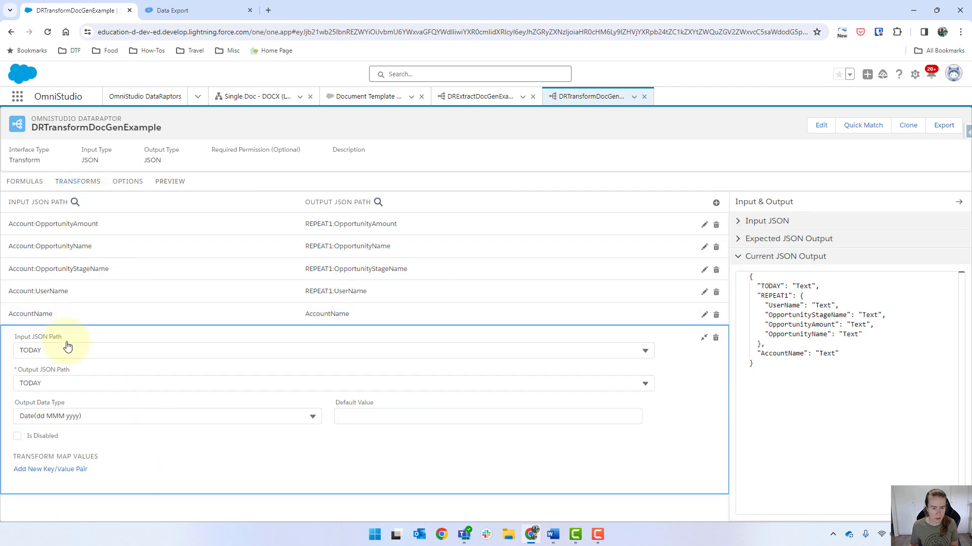
pyautogui.click(56, 415)
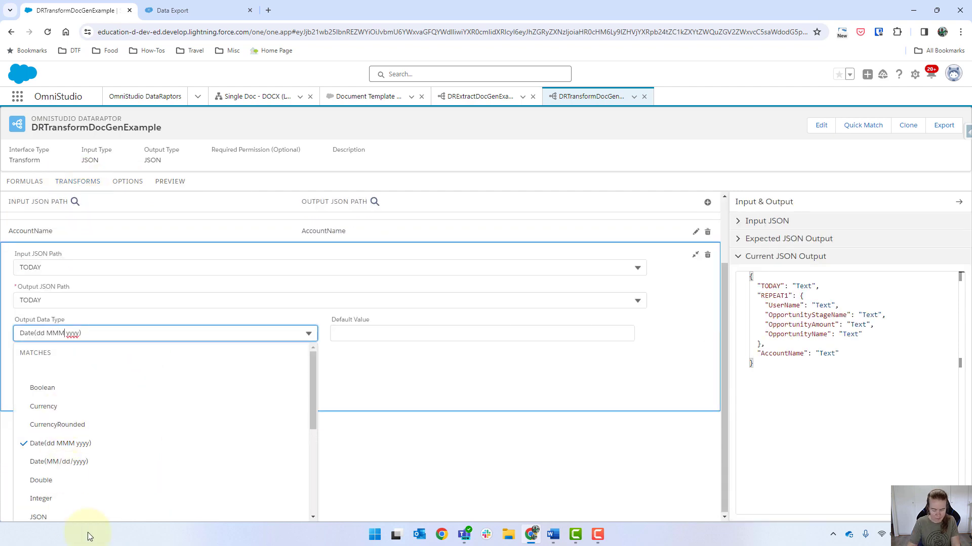
pyautogui.write('M')
pyautogui.press('Tab')
pyautogui.click(169, 185)
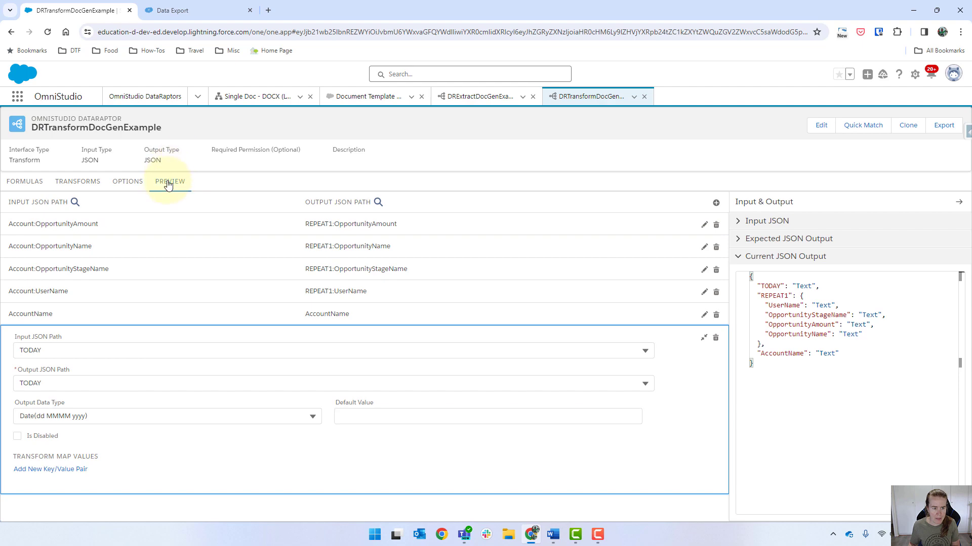
pyautogui.click(215, 508)
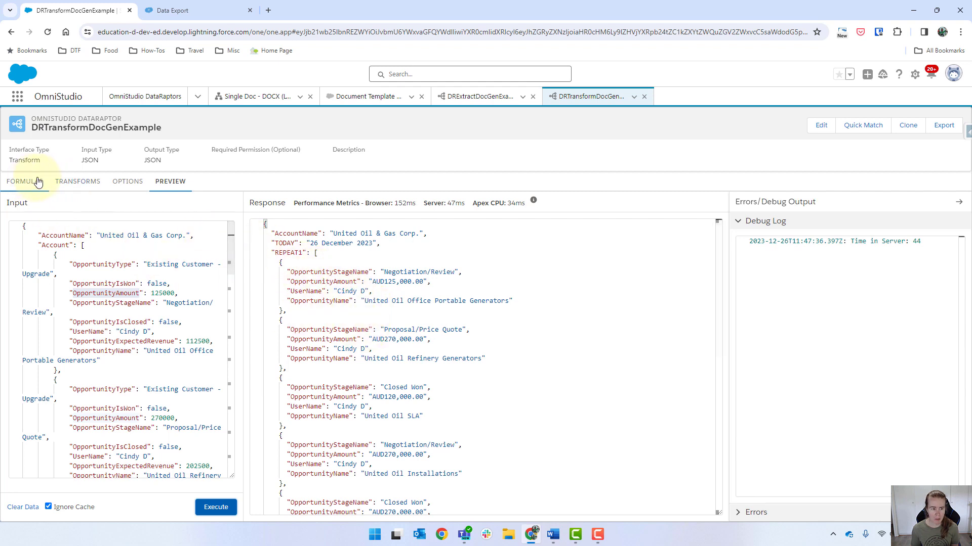
# - Copy the OpportunityType key name from the input JSON in the transform preview
pyautogui.click(93, 186)
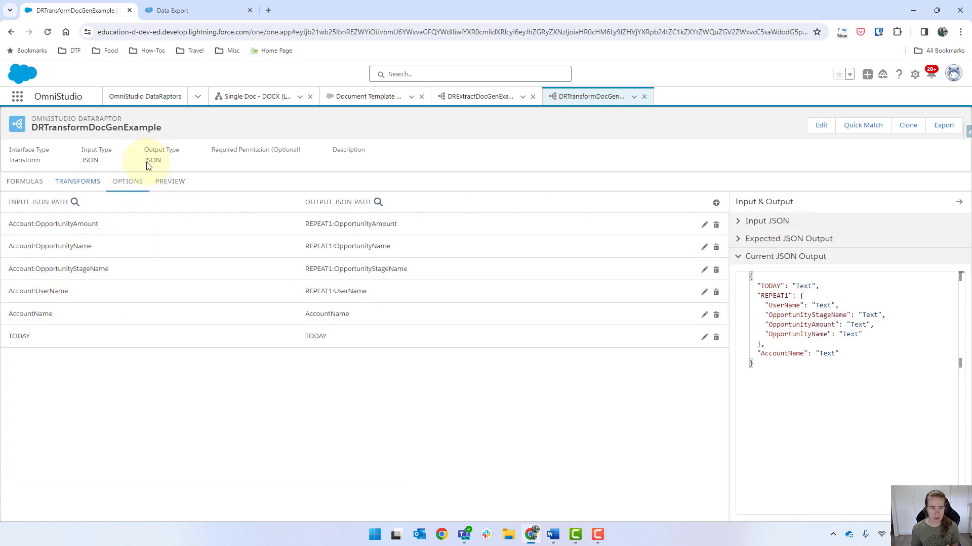
pyautogui.click(176, 182)
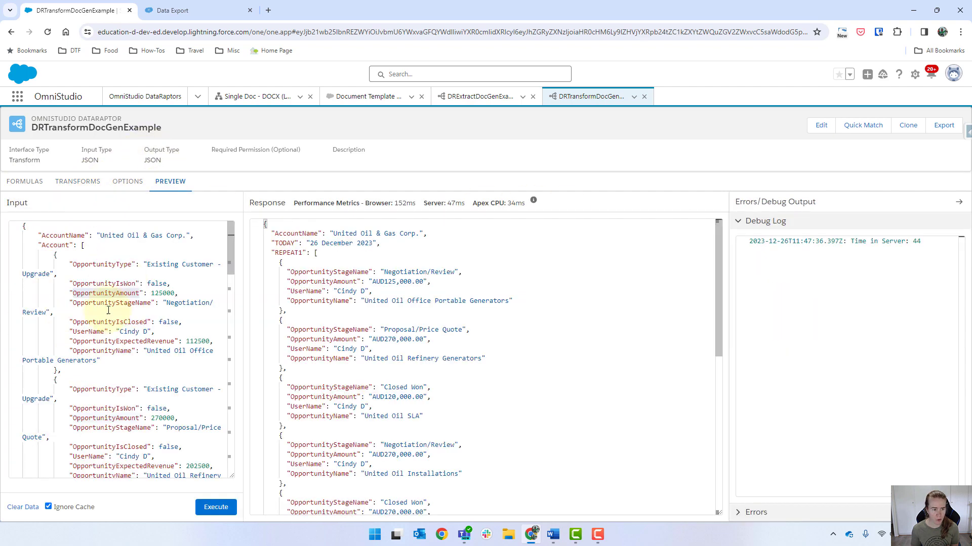
pyautogui.doubleClick(101, 391)
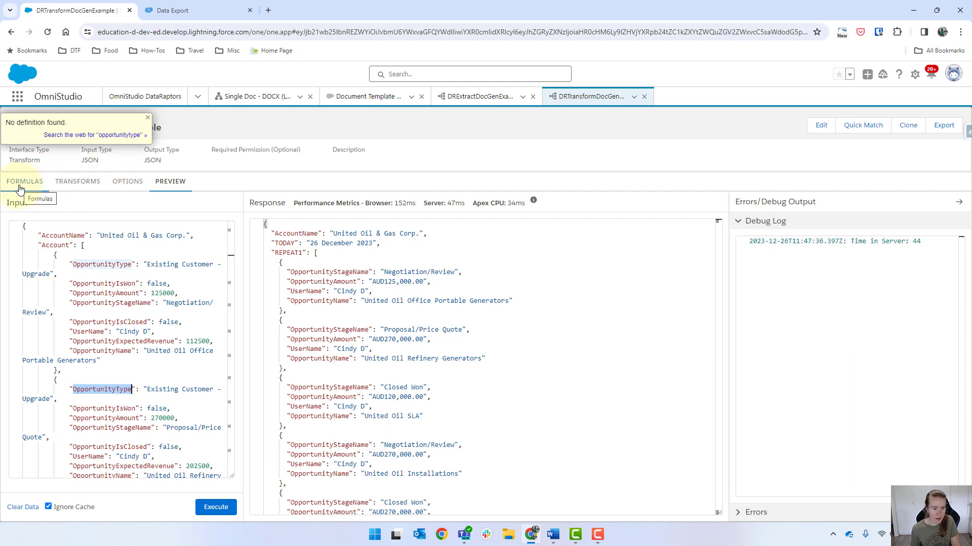
pyautogui.click(19, 188)
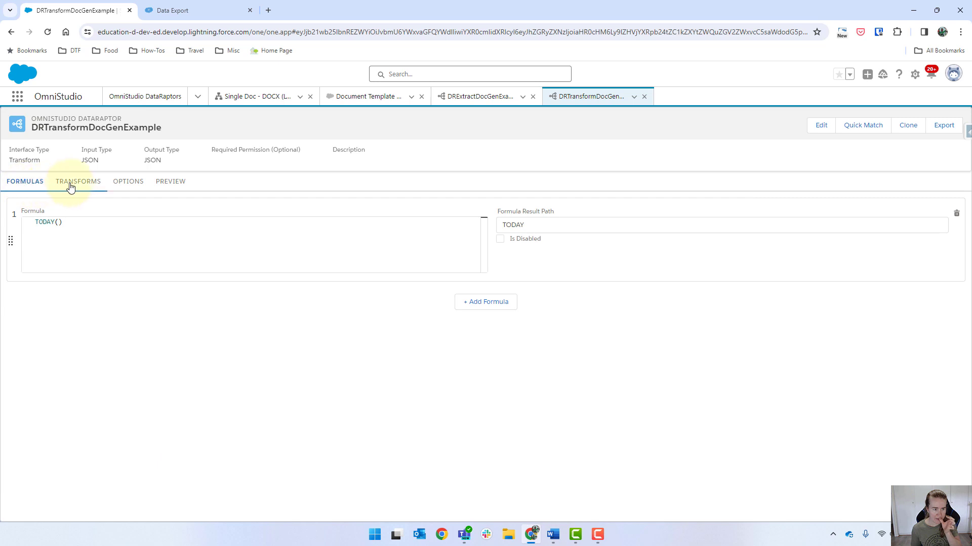
# - Add a new transform mapping with the input JSON path Account:OpportunityType
pyautogui.click(90, 187)
pyautogui.click(710, 202)
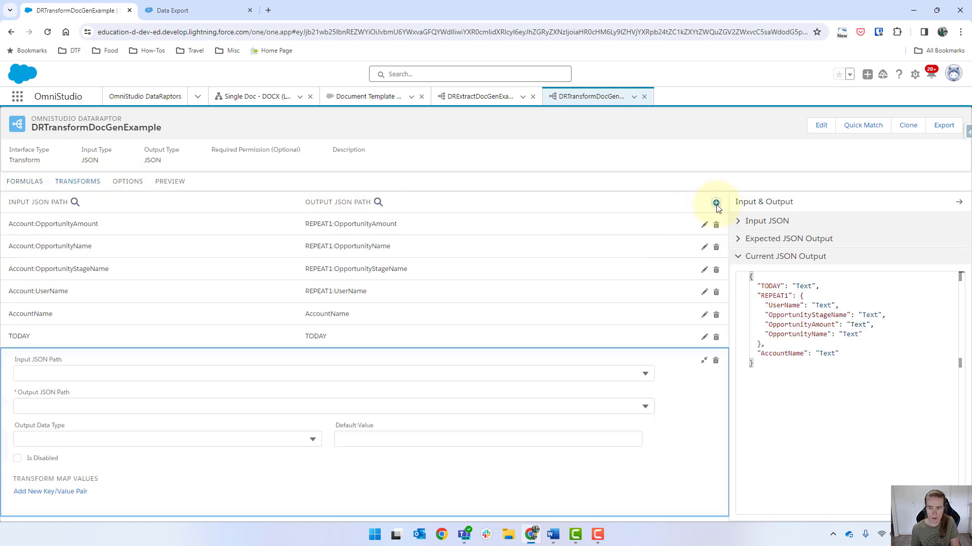
pyautogui.click(95, 373)
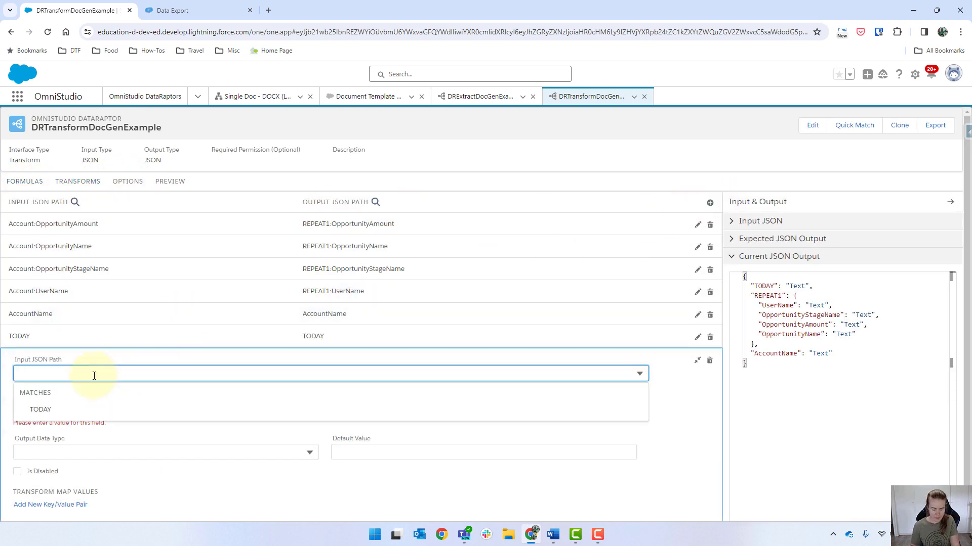
pyautogui.write('OpportunityType')
pyautogui.press('Home')
pyautogui.write('Account:P')
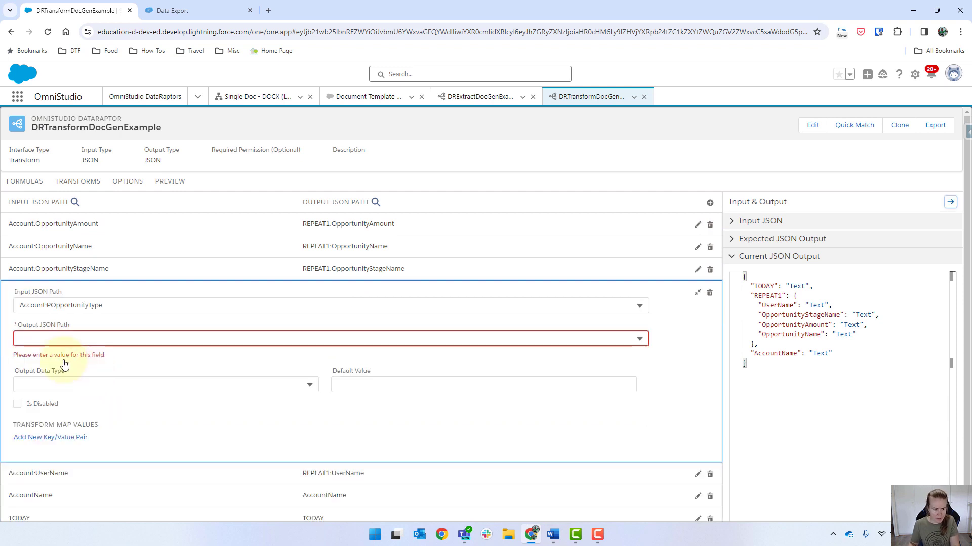
pyautogui.click(47, 305)
pyautogui.press('Delete')
pyautogui.press('Return')
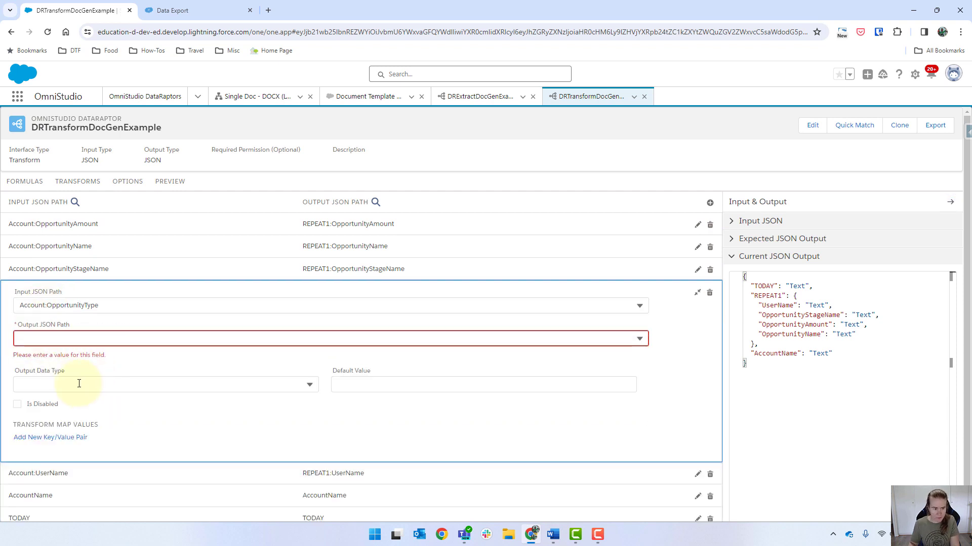
# - Set the new mapping's output JSON path to REPEAT1:OpportunityType and execute the transform preview
pyautogui.click(68, 339)
pyautogui.write('REPEAT1')
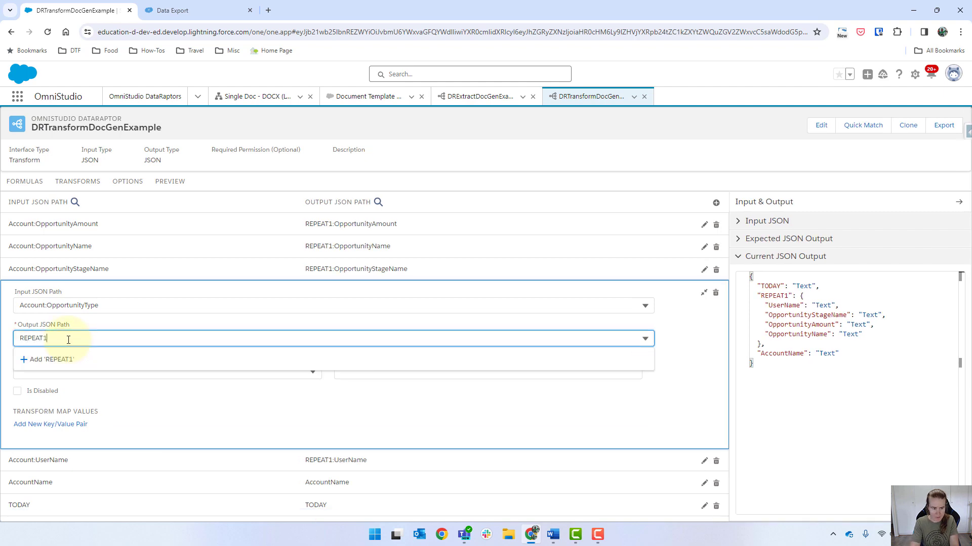
pyautogui.write(':OpportunityType')
pyautogui.press('Return')
pyautogui.click(170, 182)
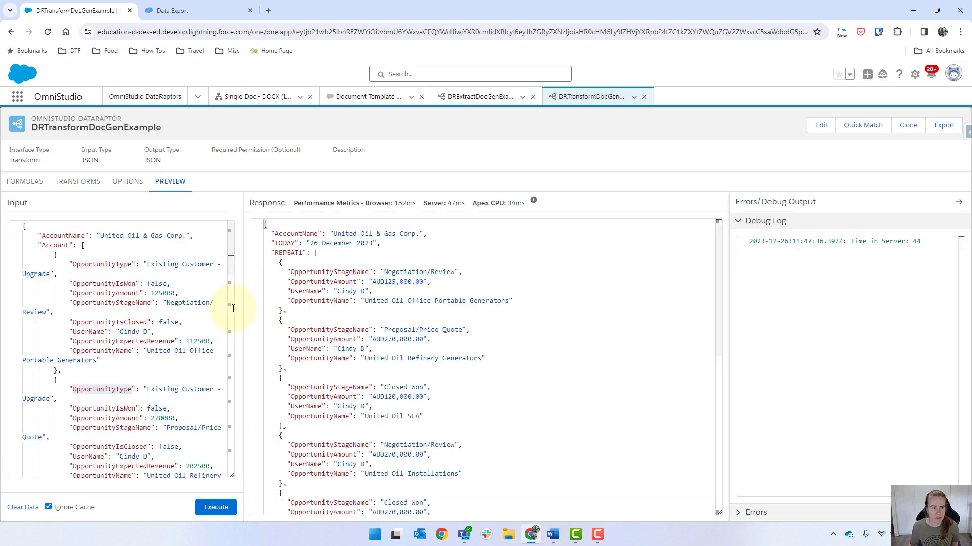
pyautogui.click(216, 507)
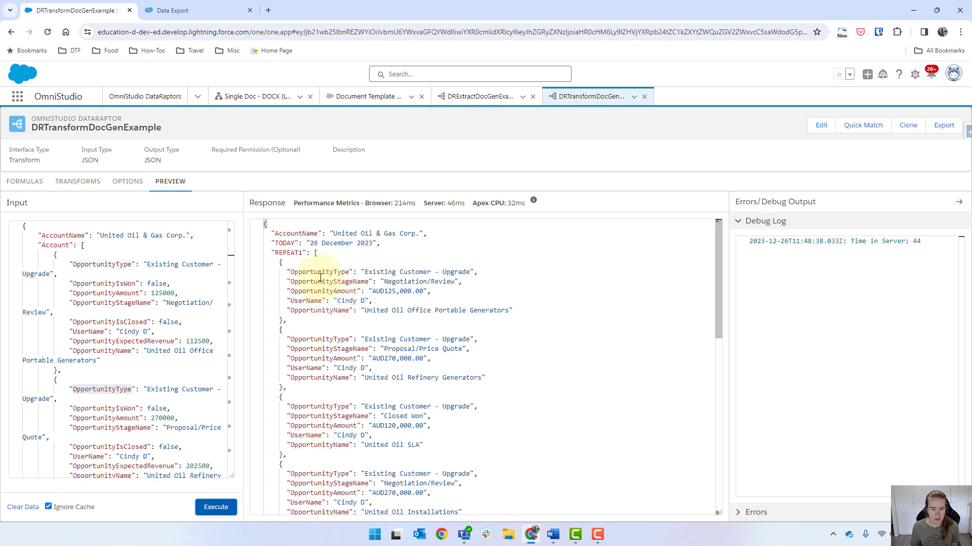